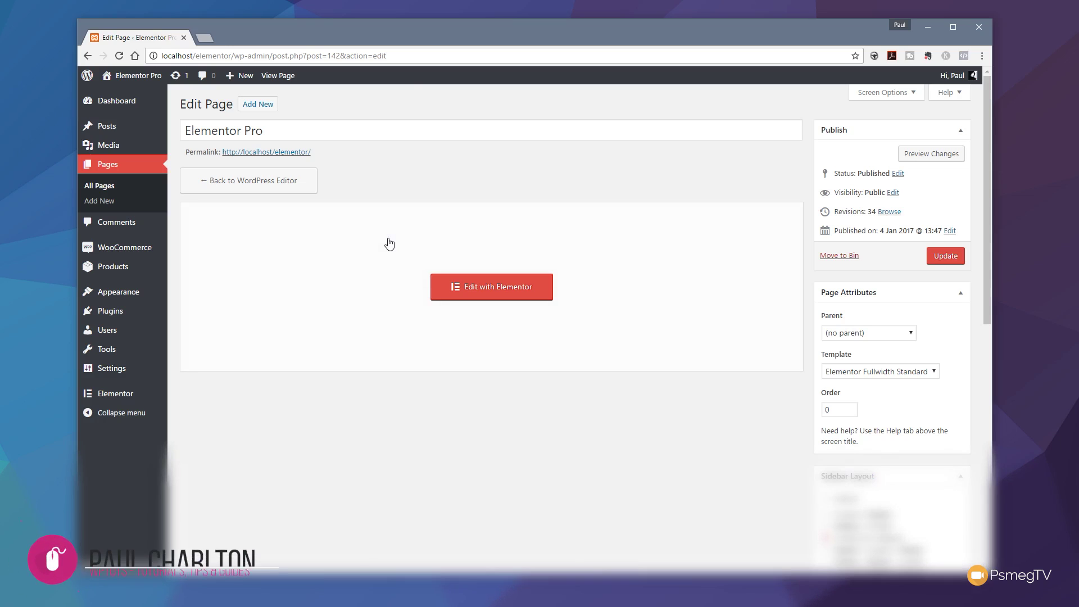
Open the Elementor Pro page for editing with Elementor and delete the section of three green flip boxes above the footer.
click(487, 288)
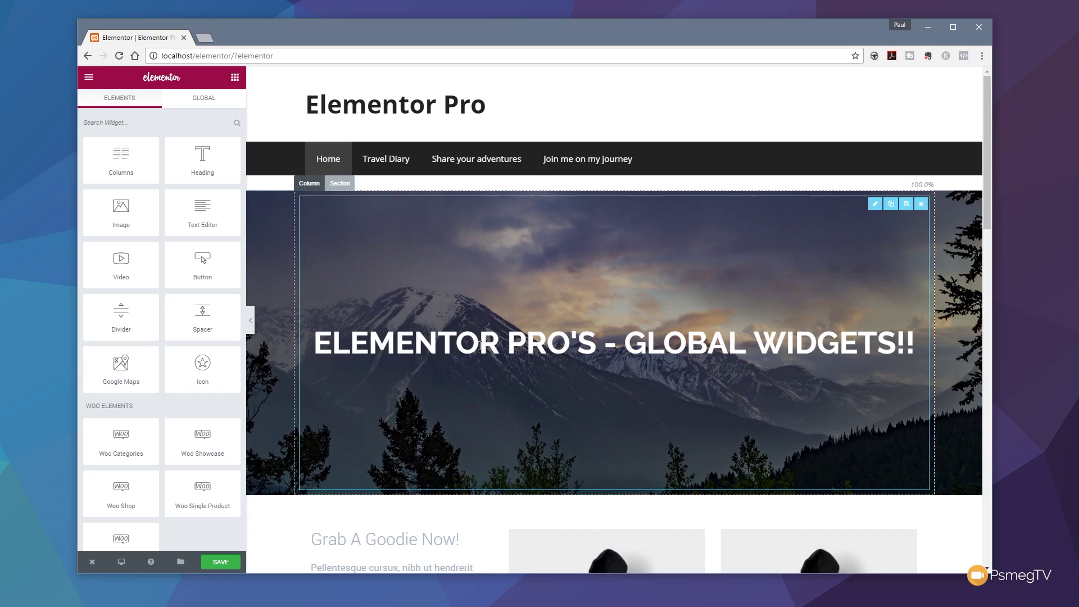
scroll(696, 324, down, 15)
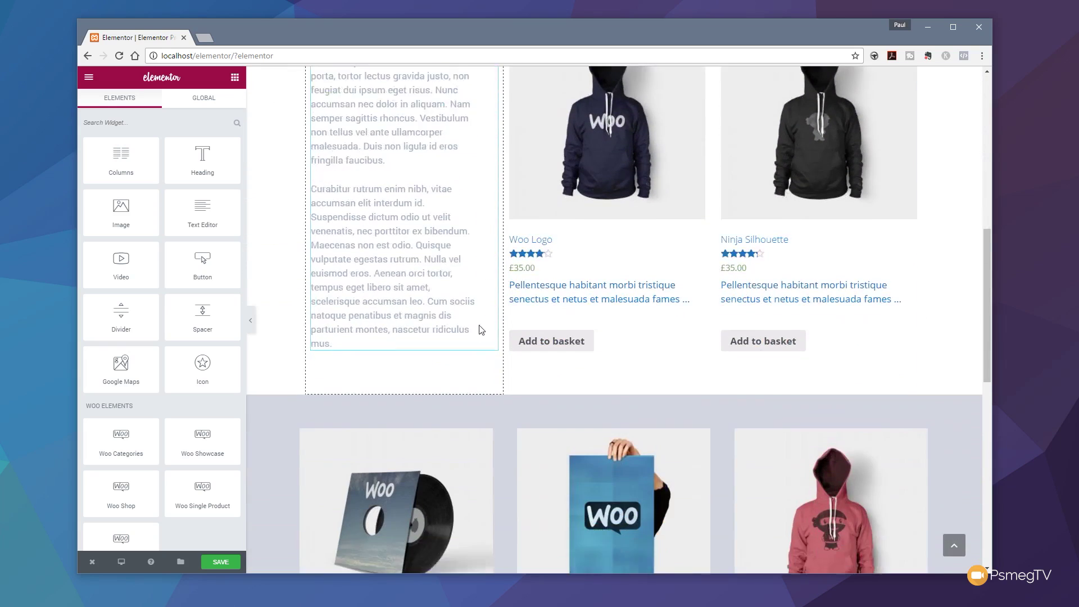
scroll(475, 330, down, 5)
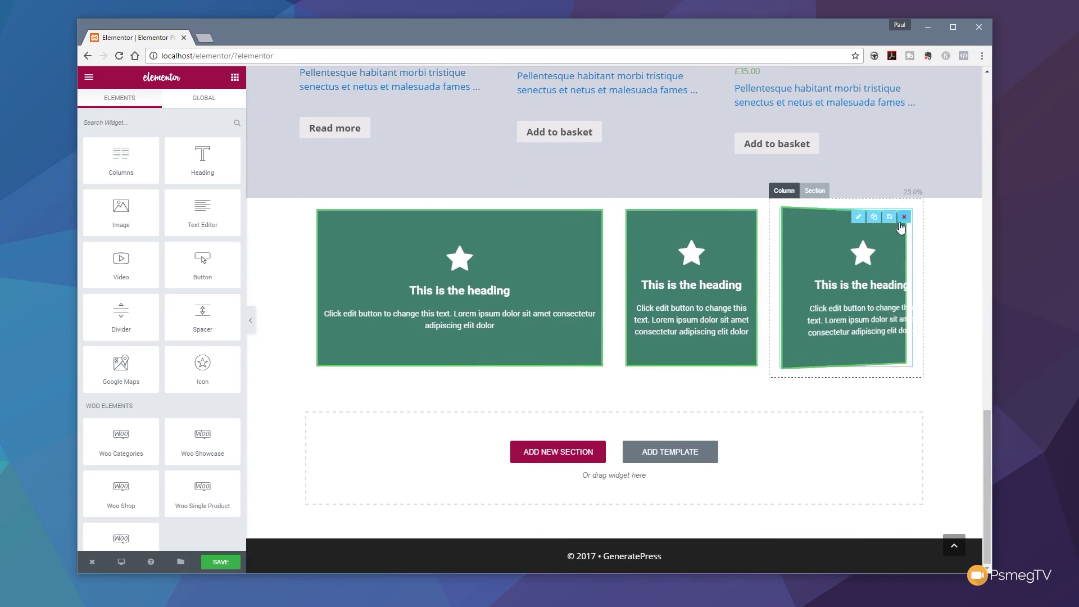
click(821, 190)
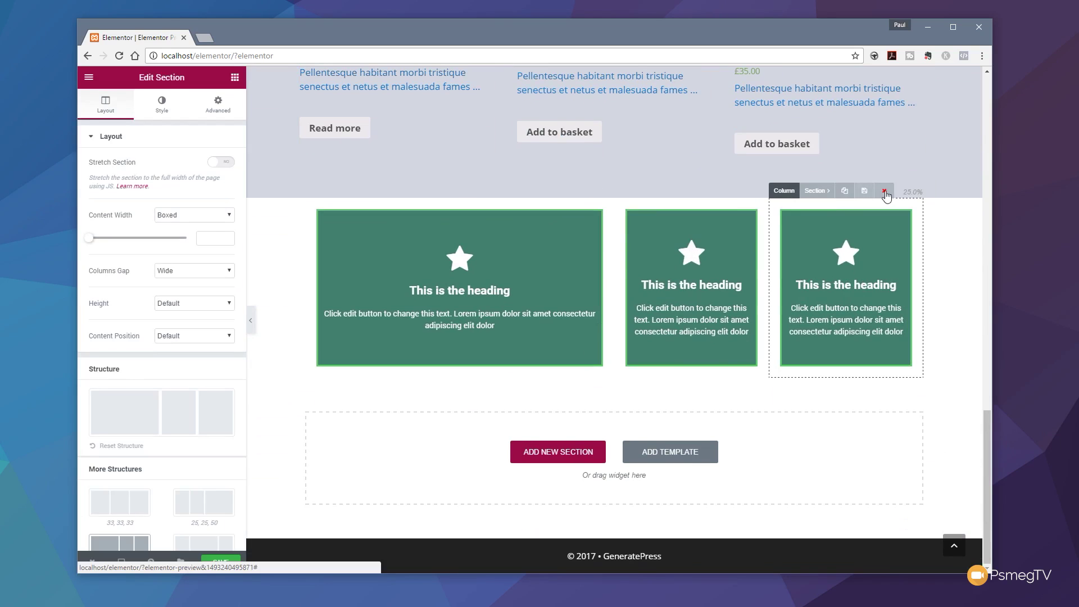
click(887, 194)
click(585, 294)
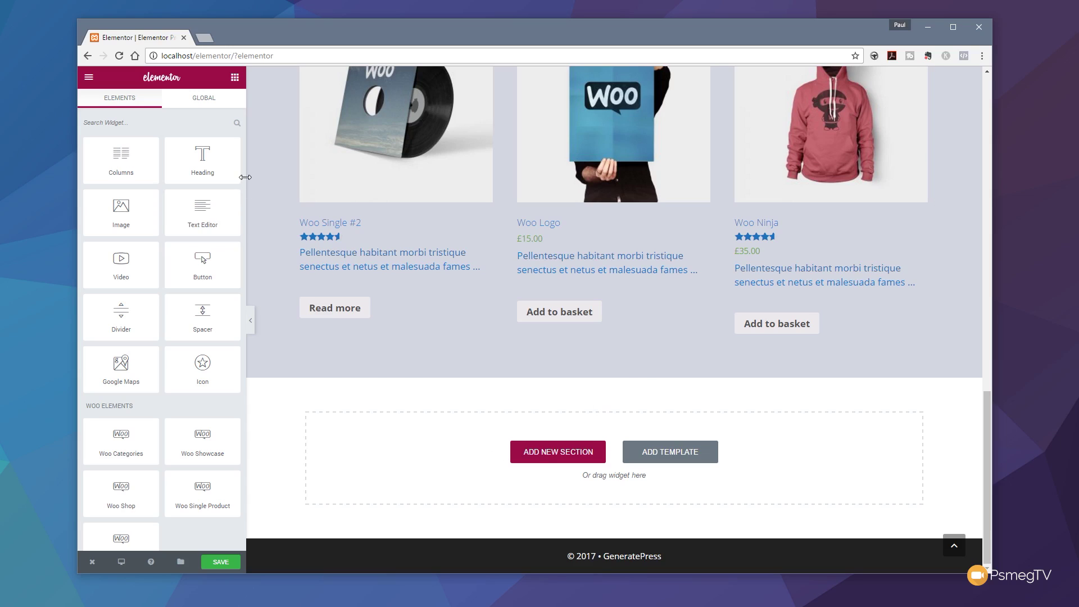
Add a Share Buttons widget to the empty area below the WooCommerce products.
drag(245, 174, 244, 339)
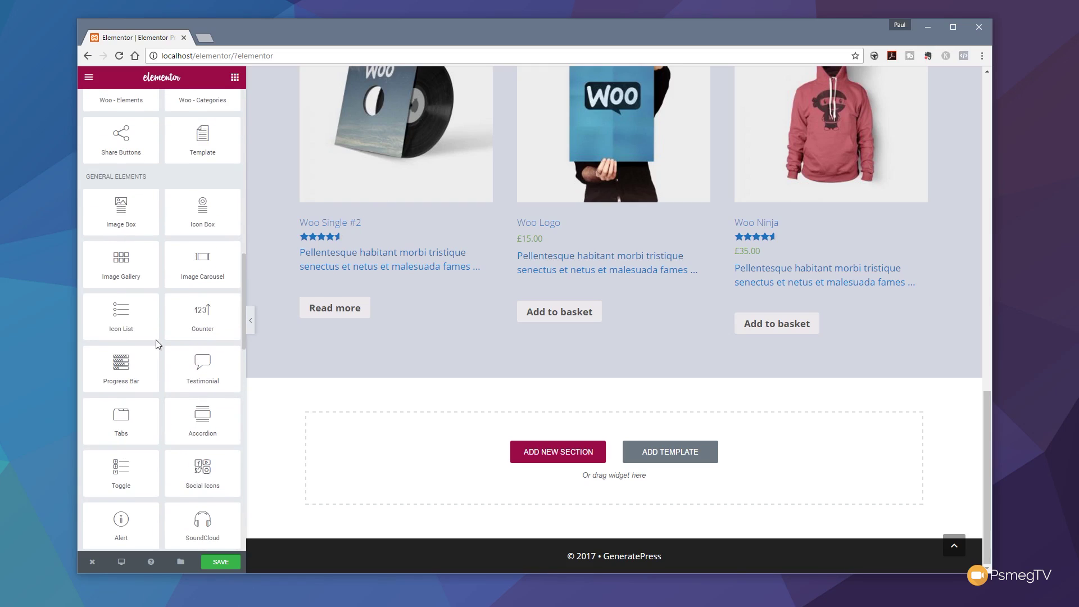
drag(111, 148, 376, 458)
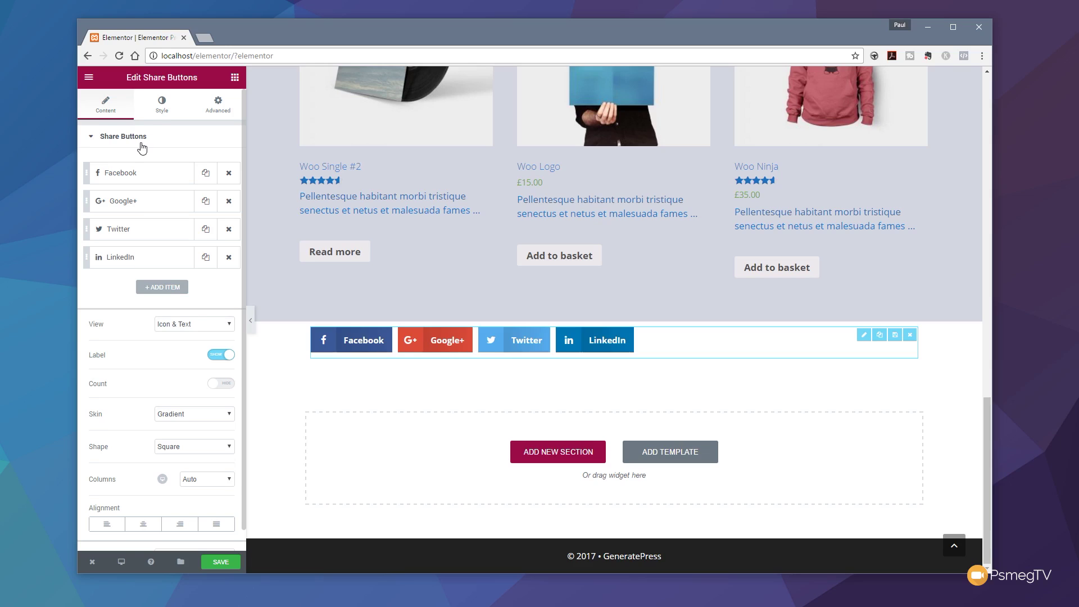
Try Reddit as the network of the first share button and switch it back to Facebook.
click(134, 172)
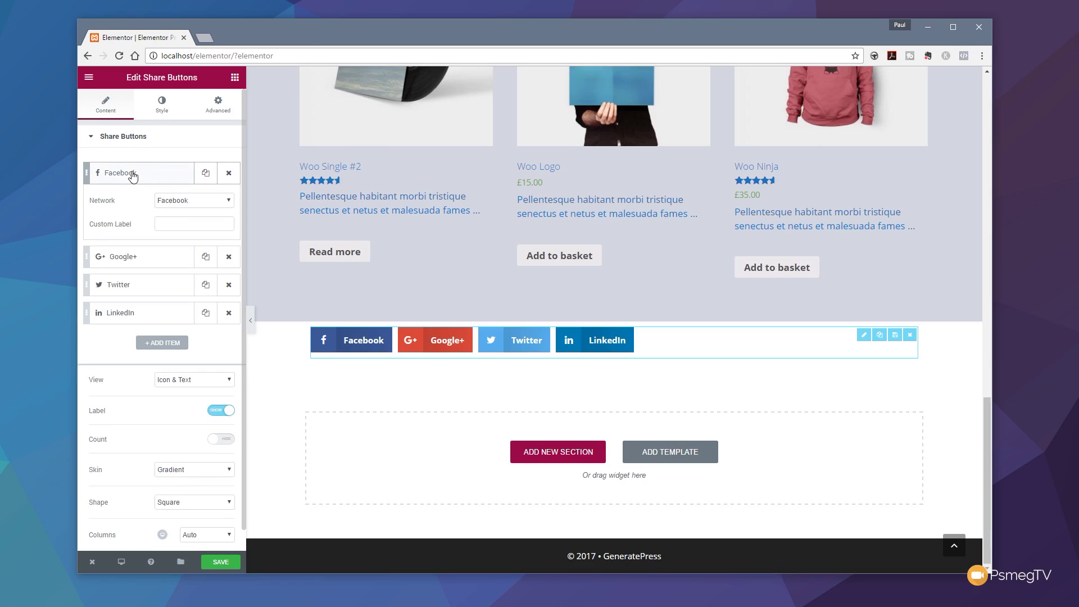
click(228, 201)
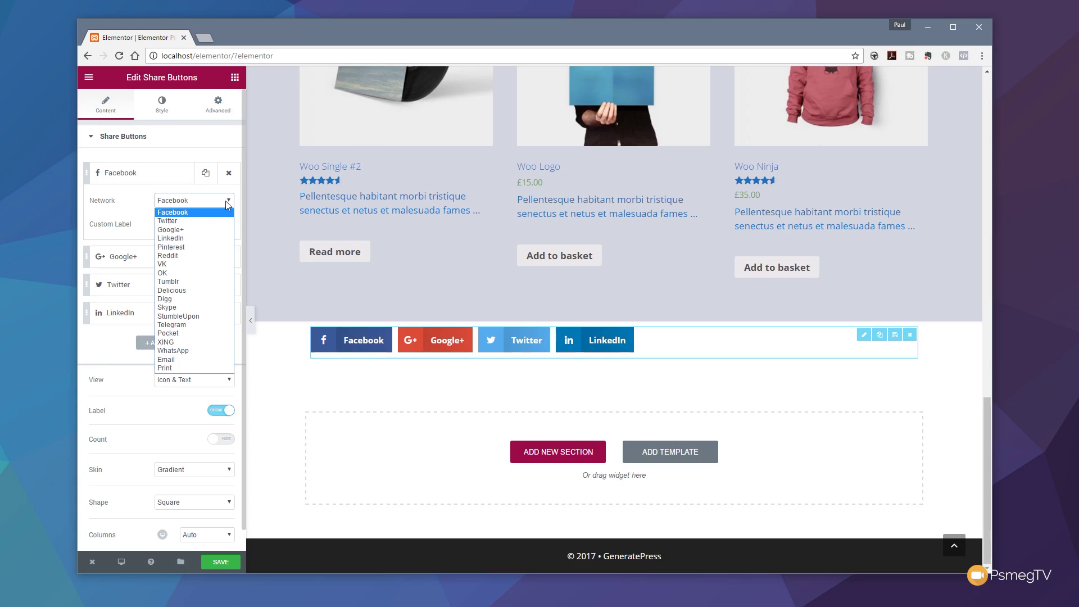
click(191, 257)
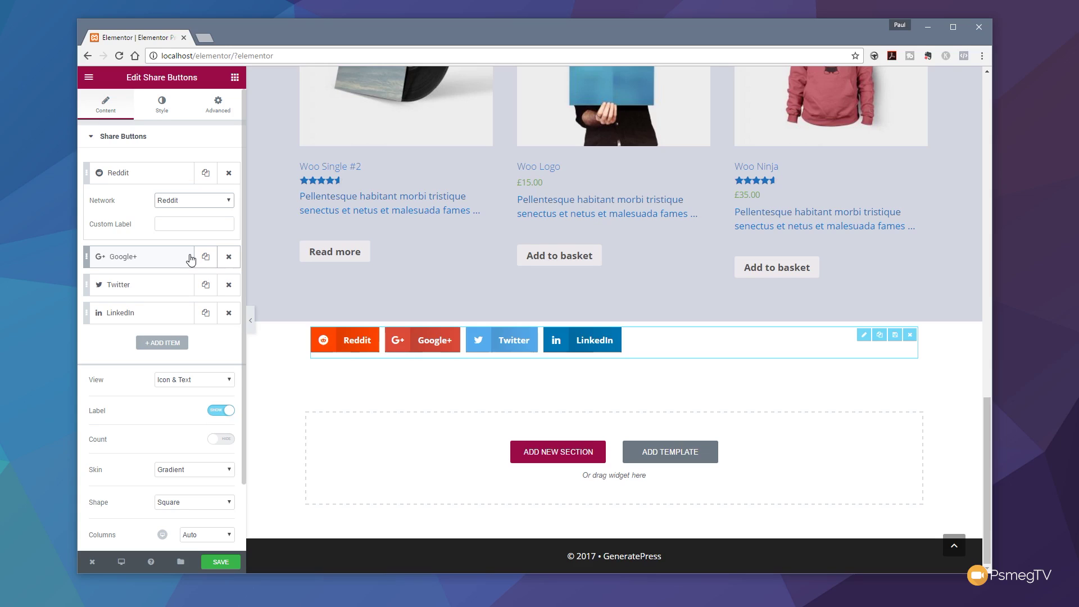
click(203, 202)
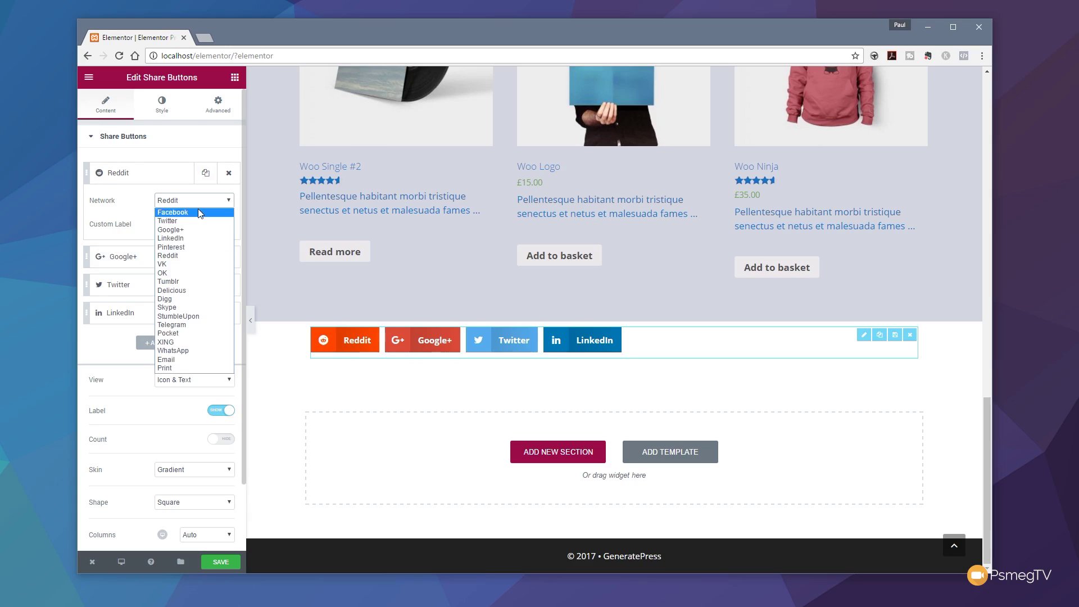
click(200, 213)
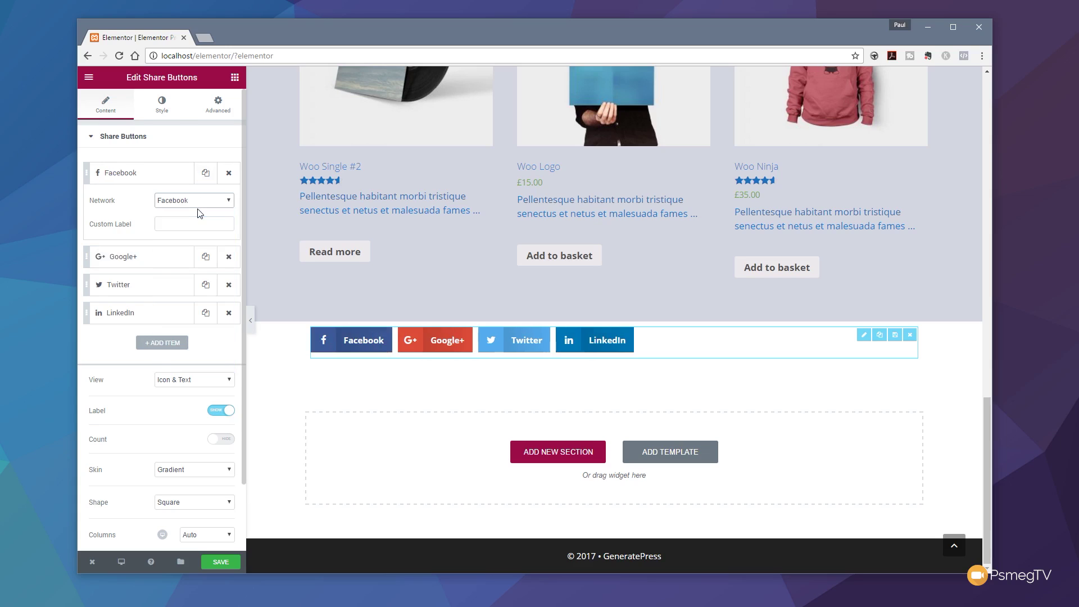
Add a fifth share button and set its network to Tumblr.
click(163, 343)
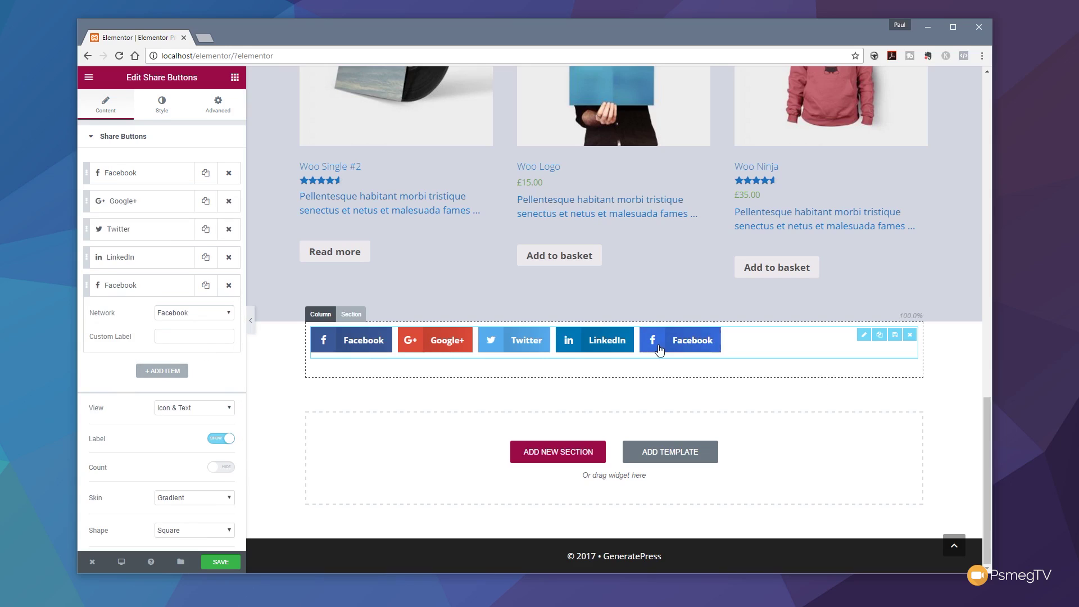
click(220, 314)
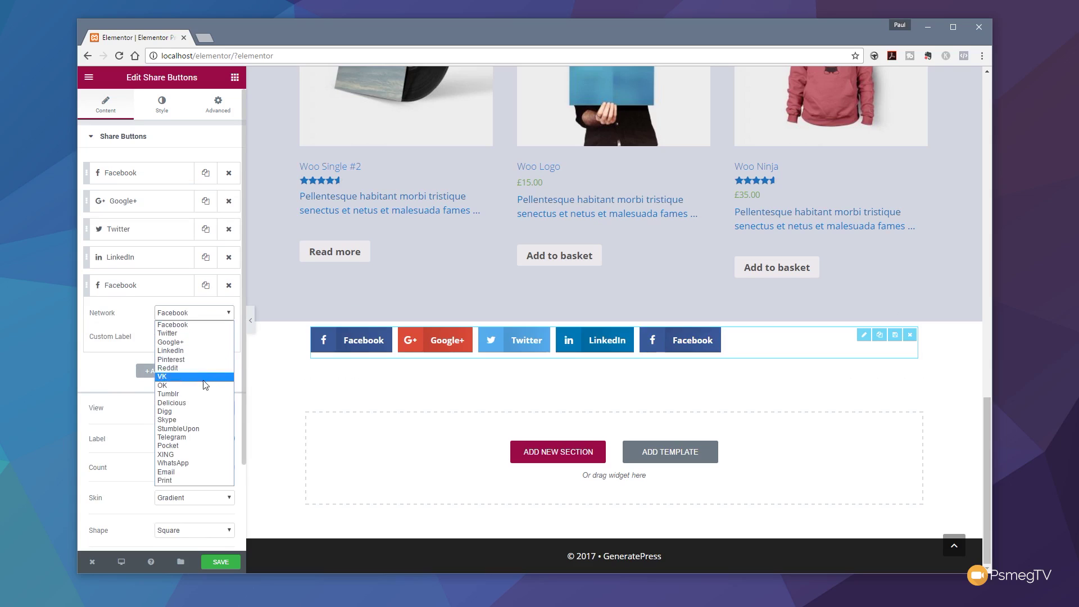
click(200, 397)
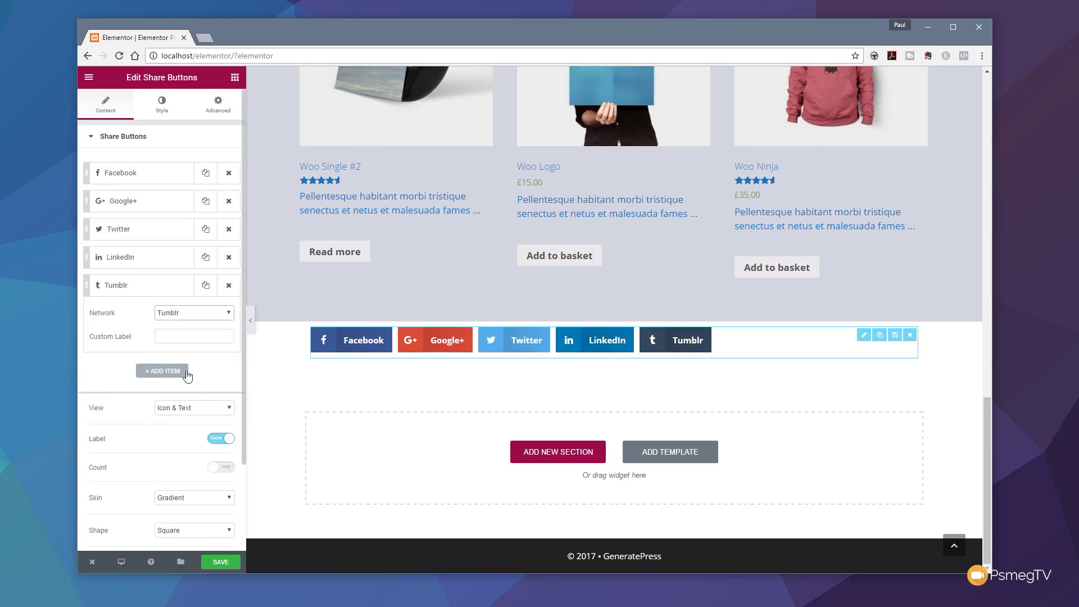
Try out a custom label on the Tumblr share button, clear it and delete that button.
click(177, 335)
text(Wa)
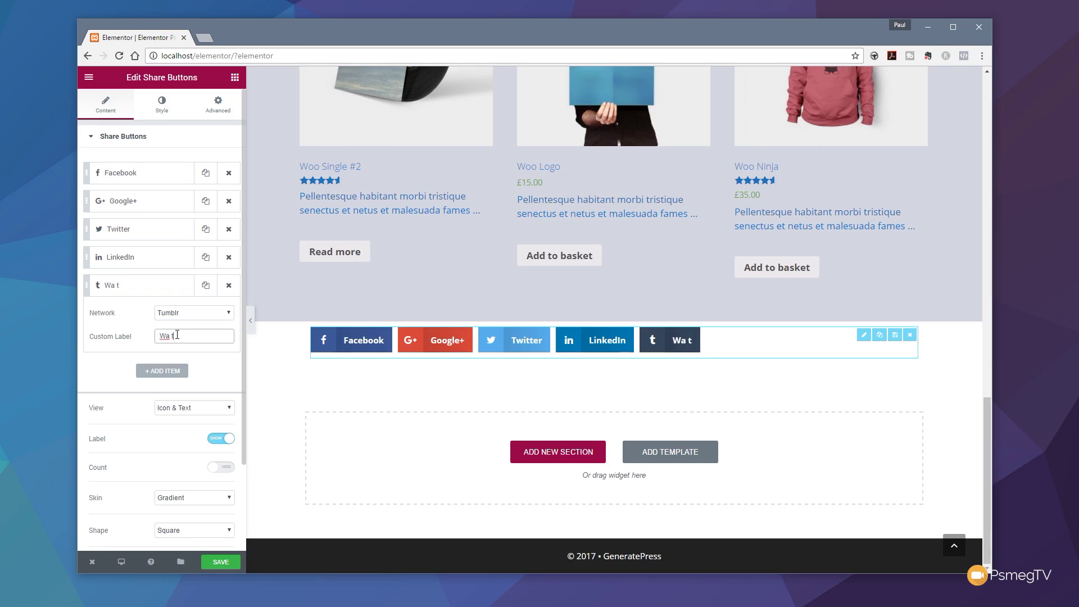
text(nted)
drag(186, 335, 152, 339)
key(BackSpace)
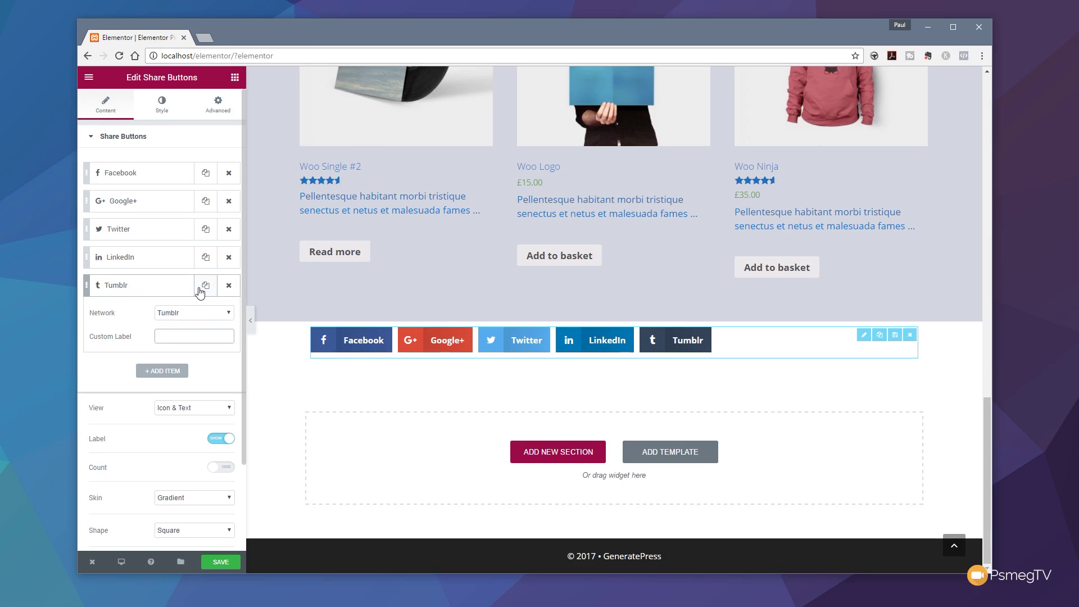
click(228, 286)
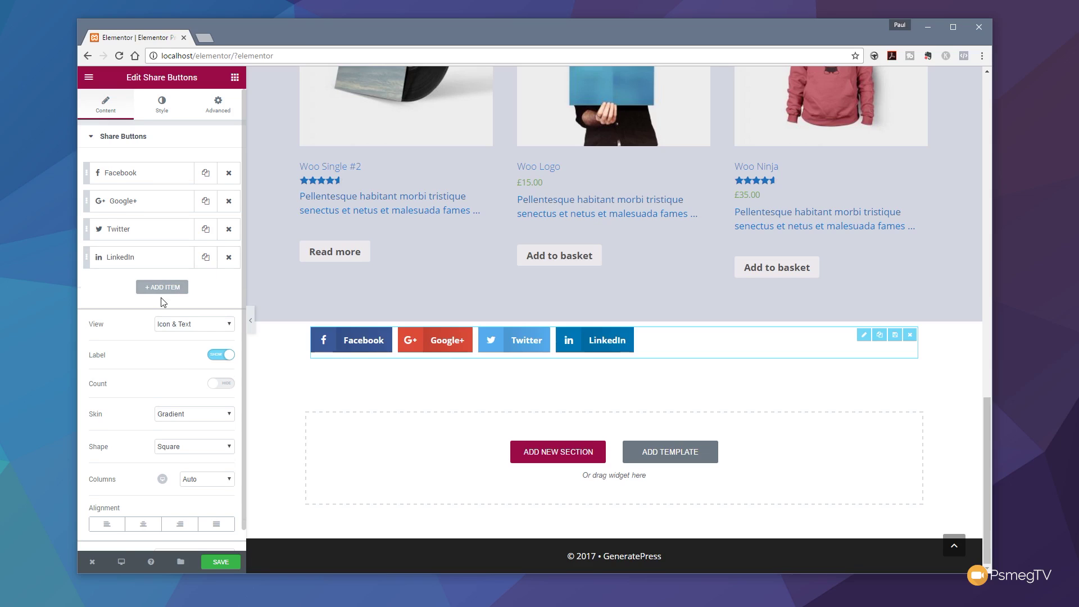
Try the Icon and Text views for the share buttons and restore the Icon & Text view.
scroll(162, 303, down, 1)
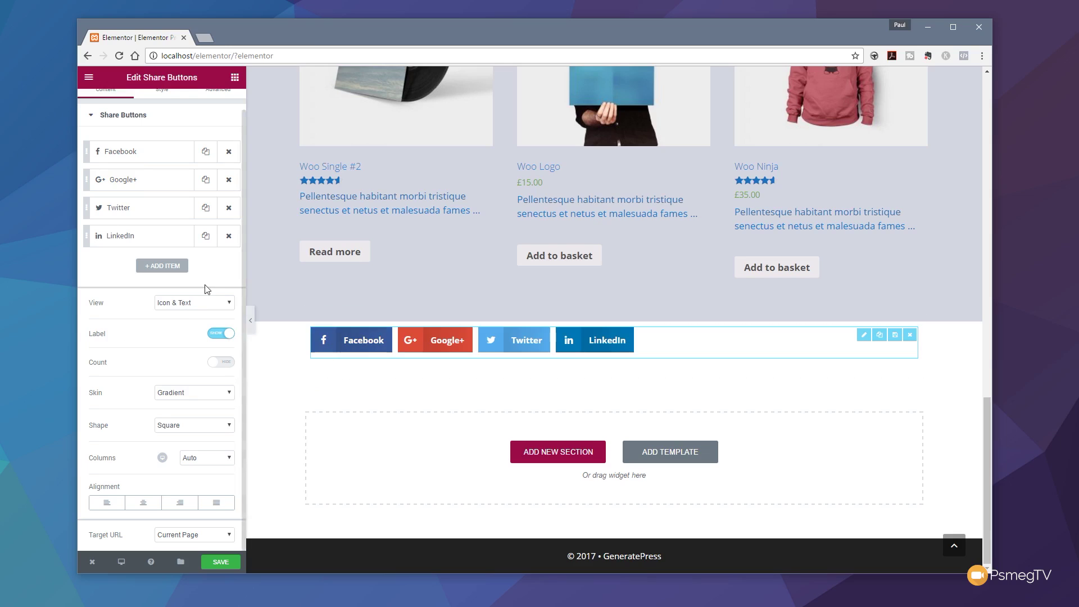
click(203, 302)
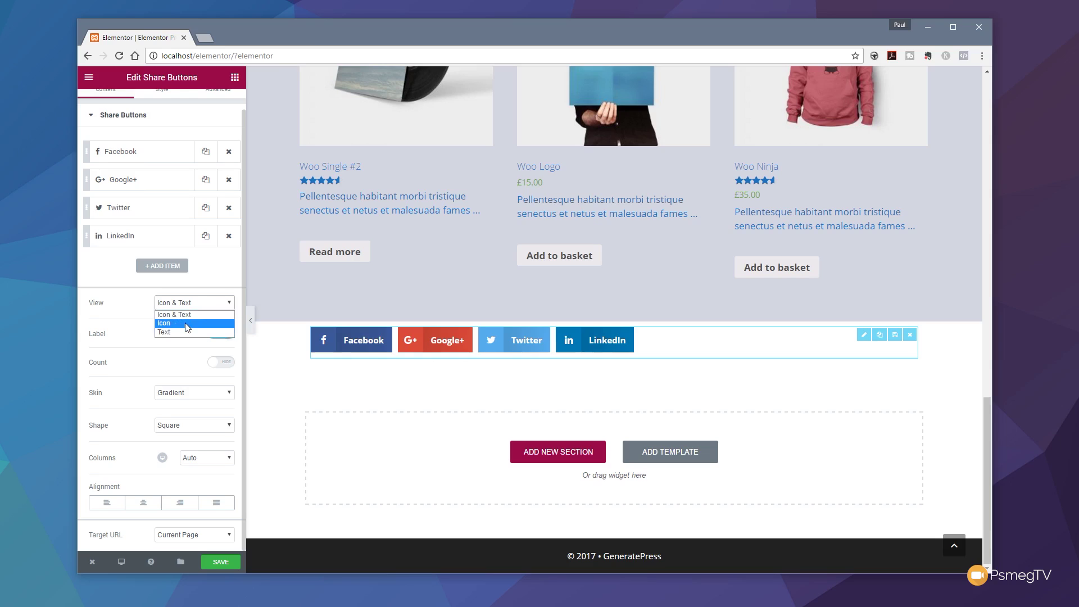
click(188, 324)
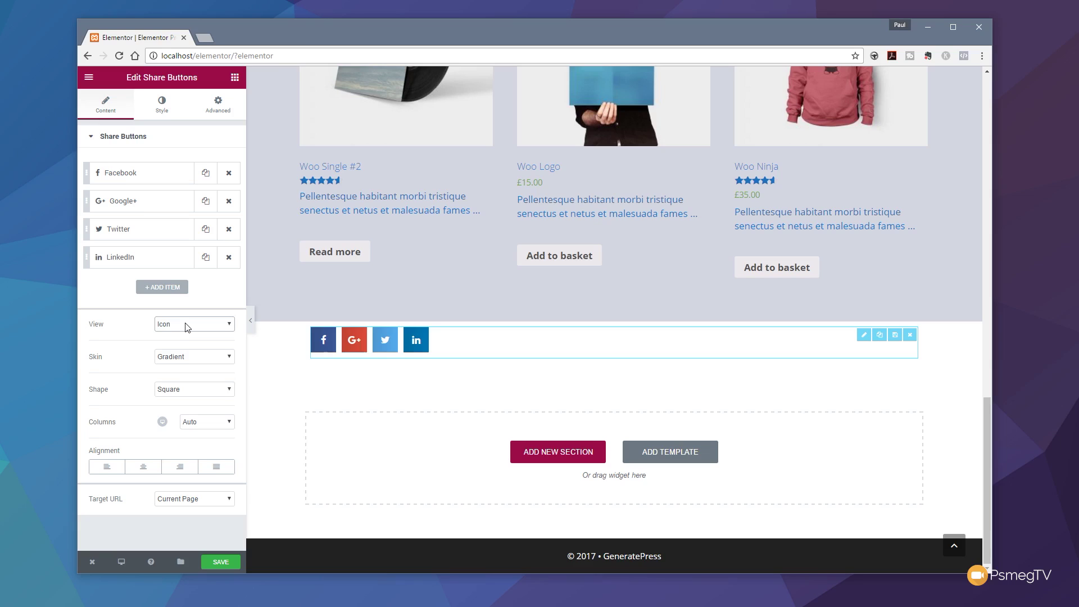
click(187, 327)
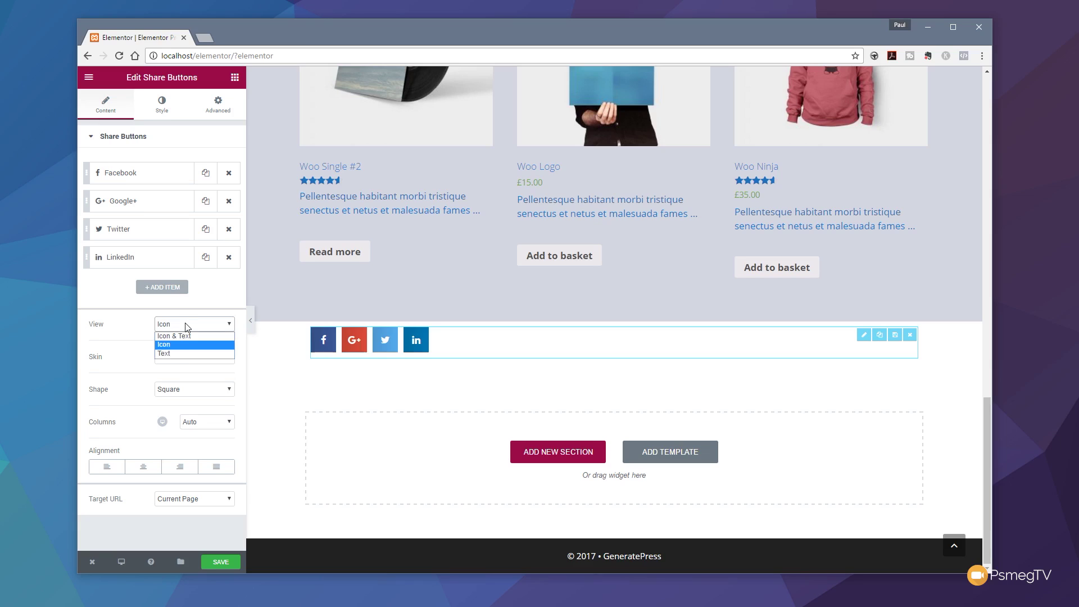
click(182, 353)
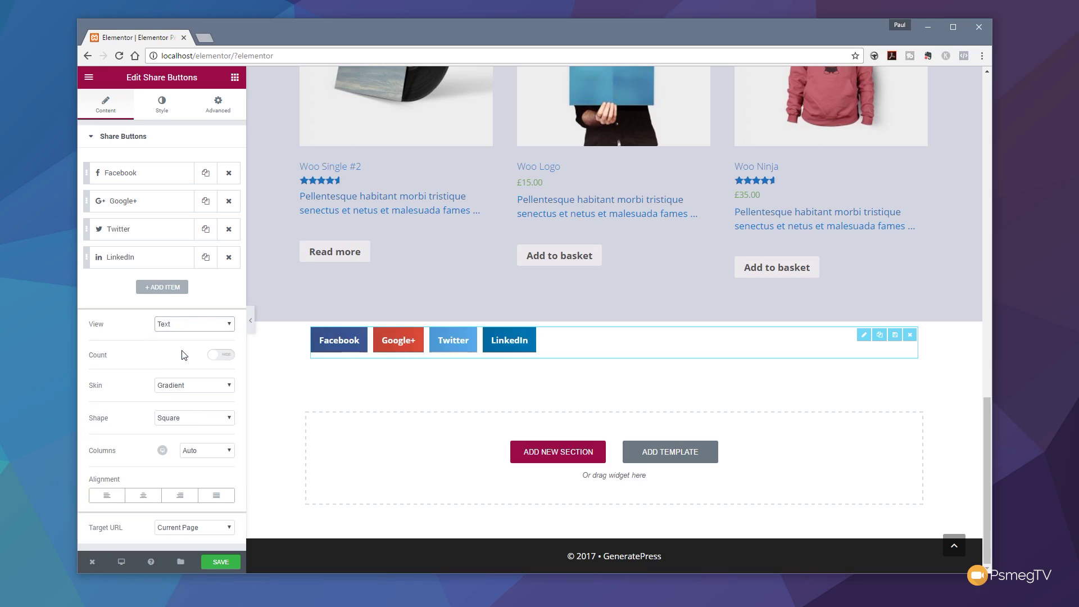
click(187, 327)
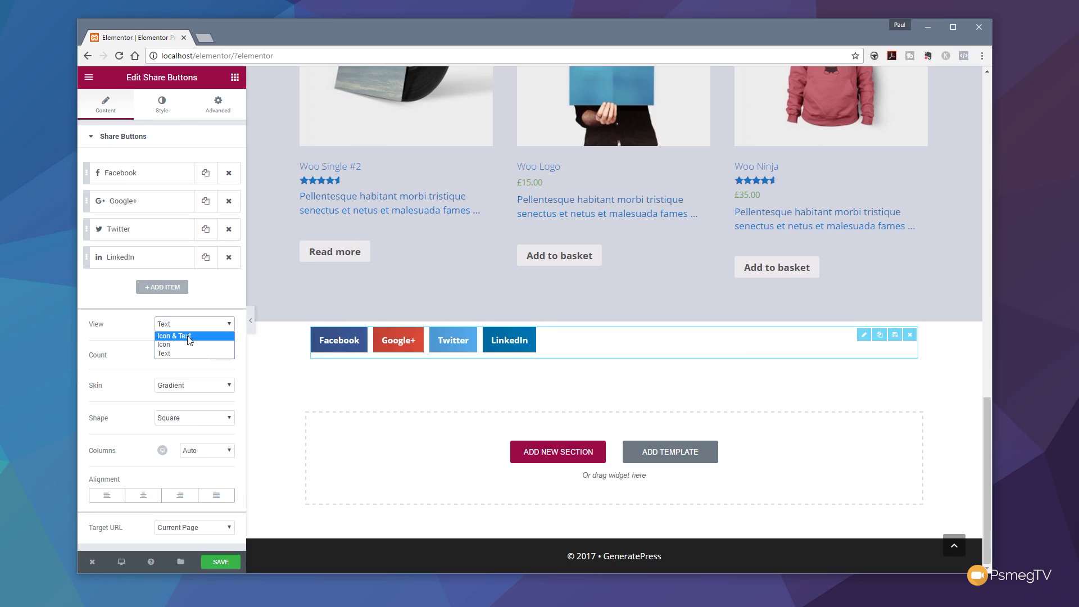
click(187, 337)
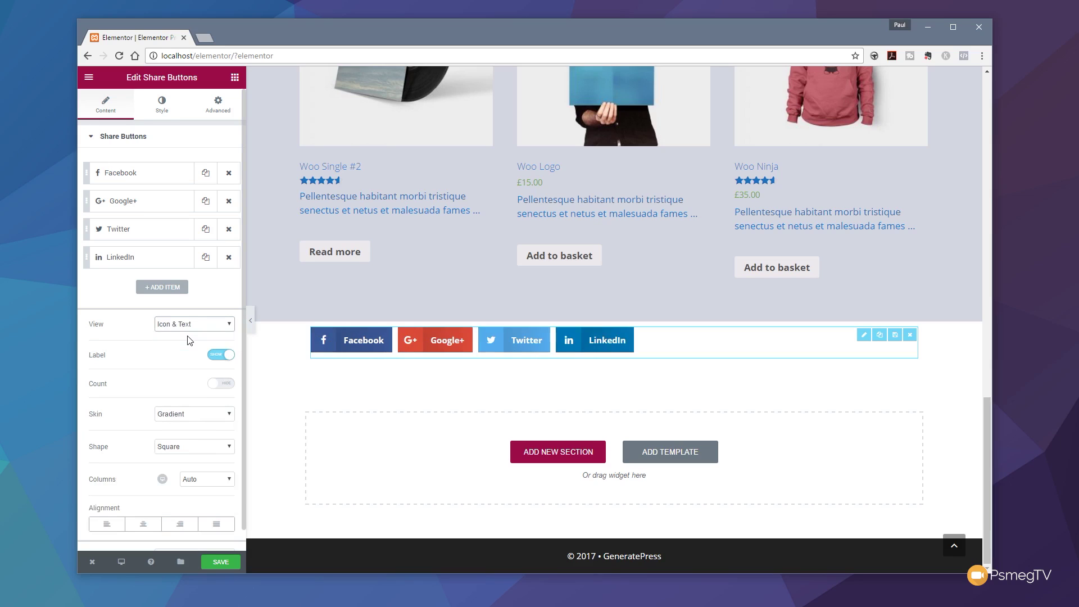
Cycle the share buttons' view once more through Icon and Text, returning it to Icon & Text.
click(221, 323)
click(204, 345)
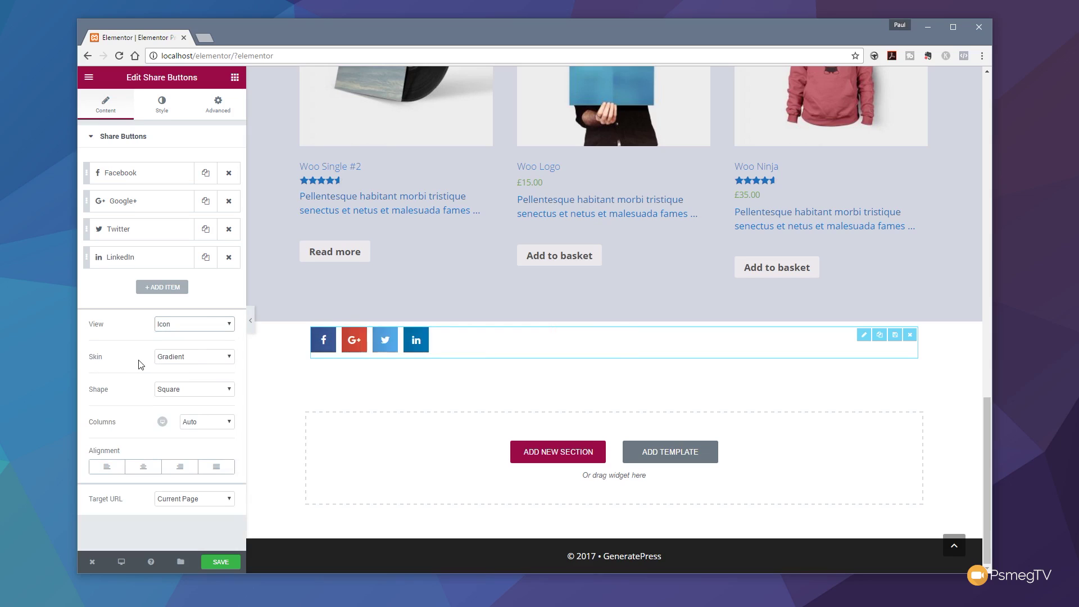
click(181, 328)
click(179, 354)
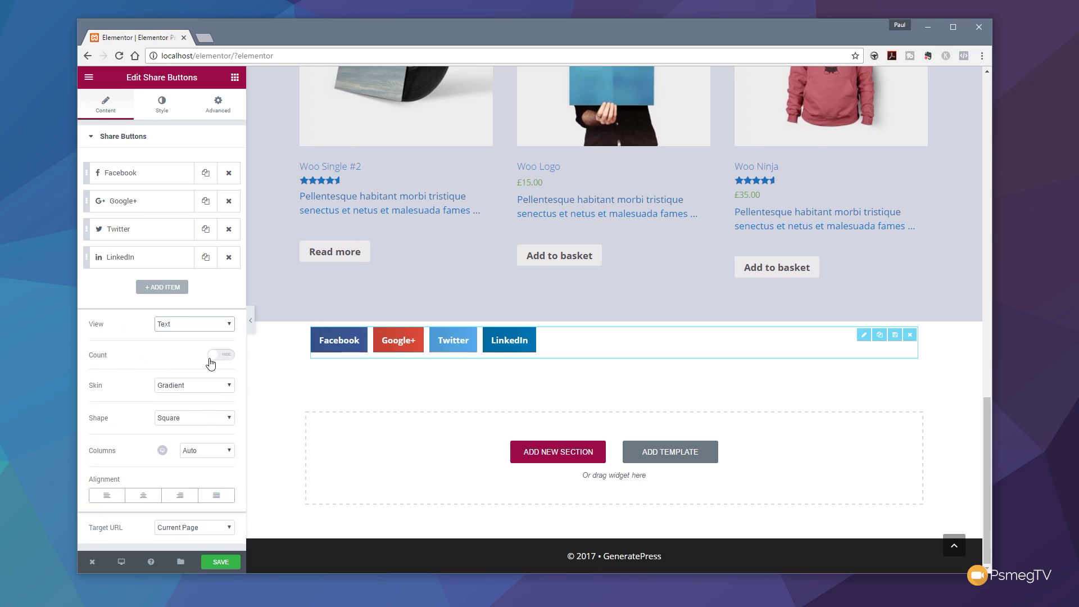
click(204, 325)
click(201, 334)
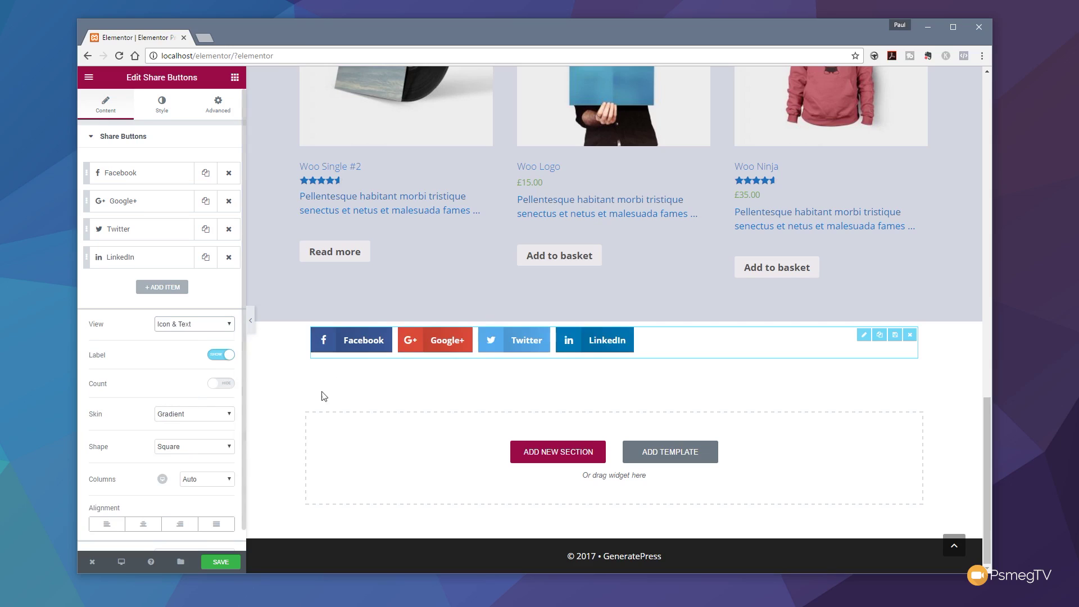
Try showing the share counts and hiding the labels, switching each option back to its original state.
click(226, 385)
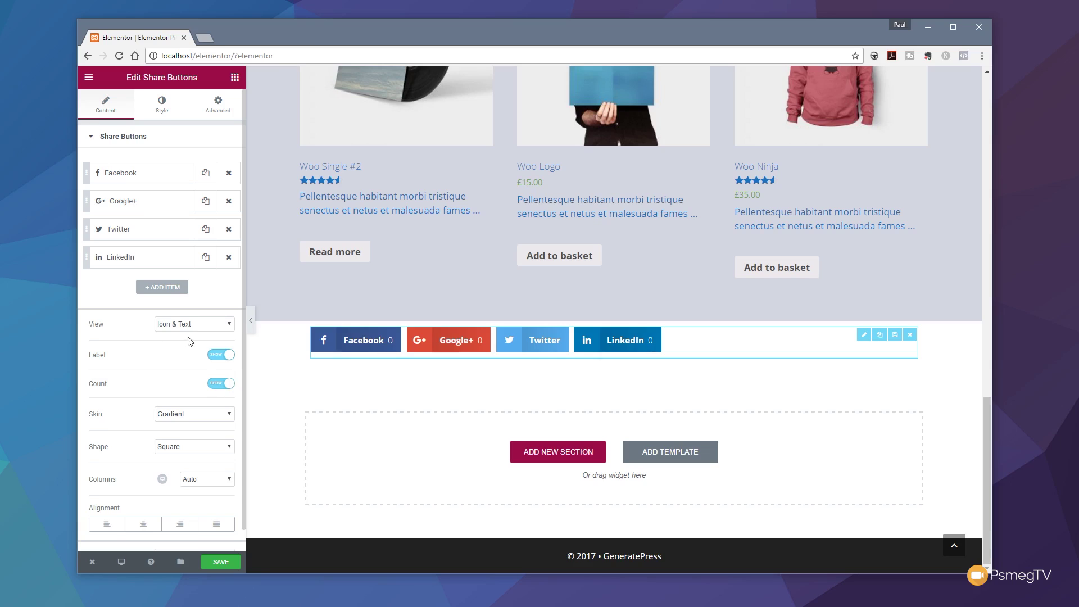
click(221, 386)
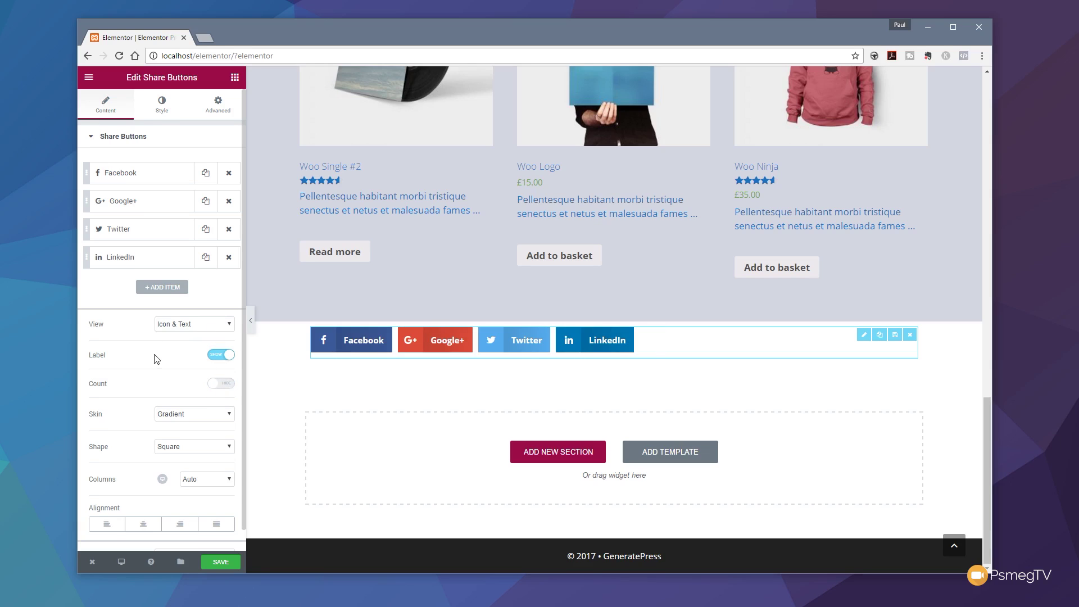
click(211, 360)
click(223, 355)
Try the Framed and Flat skins on the share buttons and set the skin to Boxed Icon.
scroll(156, 382, down, 1)
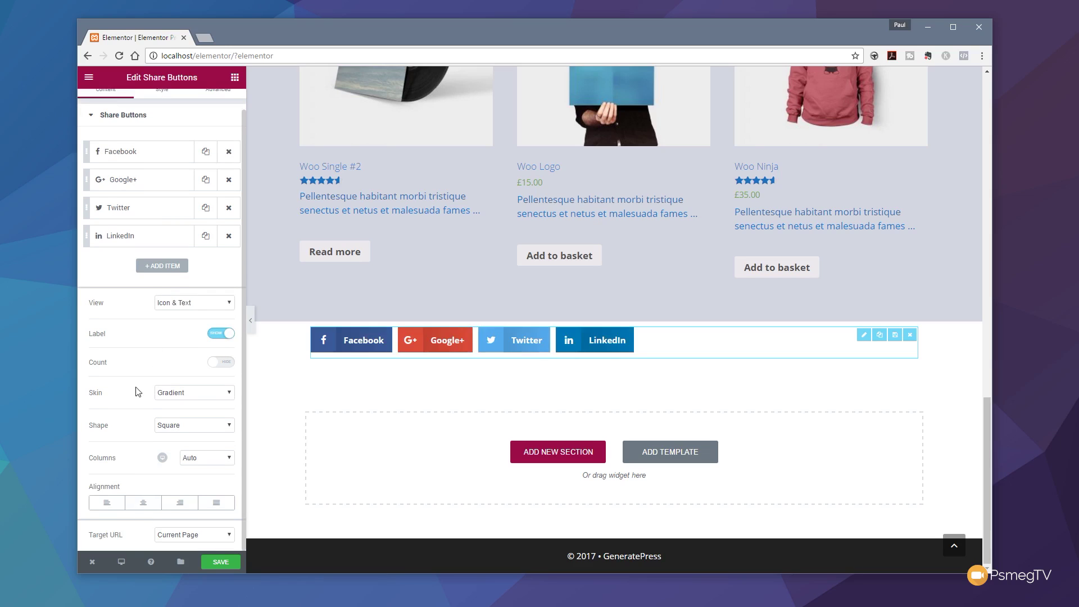
click(199, 394)
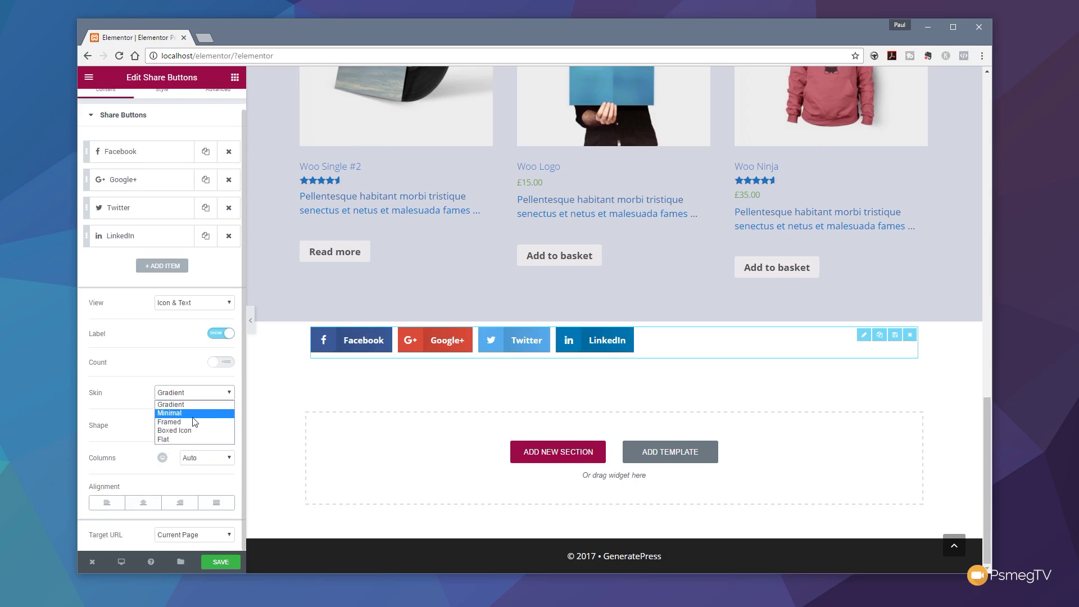
click(193, 422)
click(195, 396)
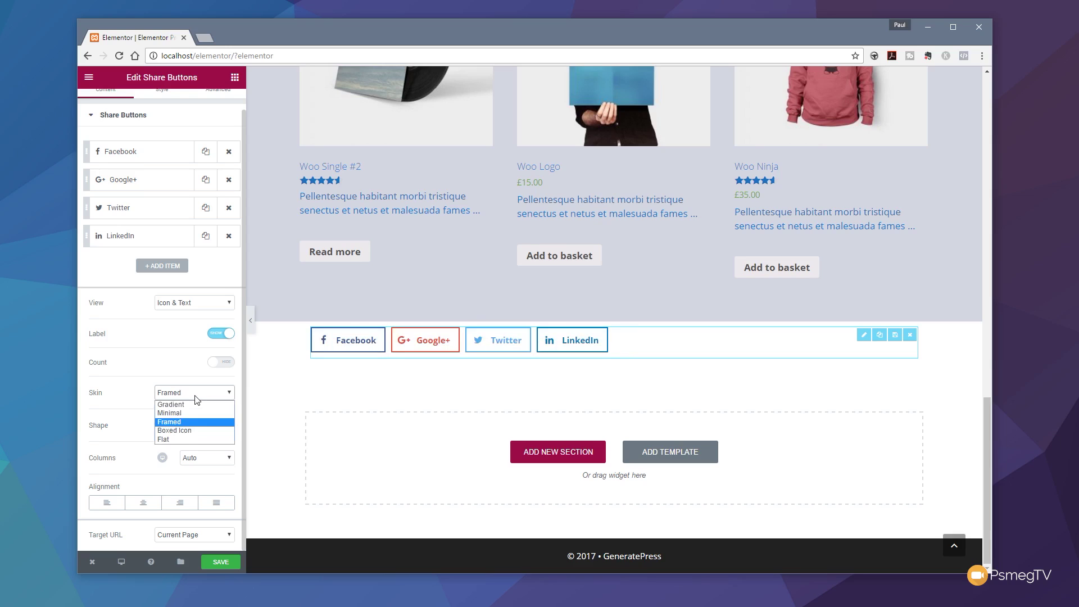
click(189, 440)
click(201, 397)
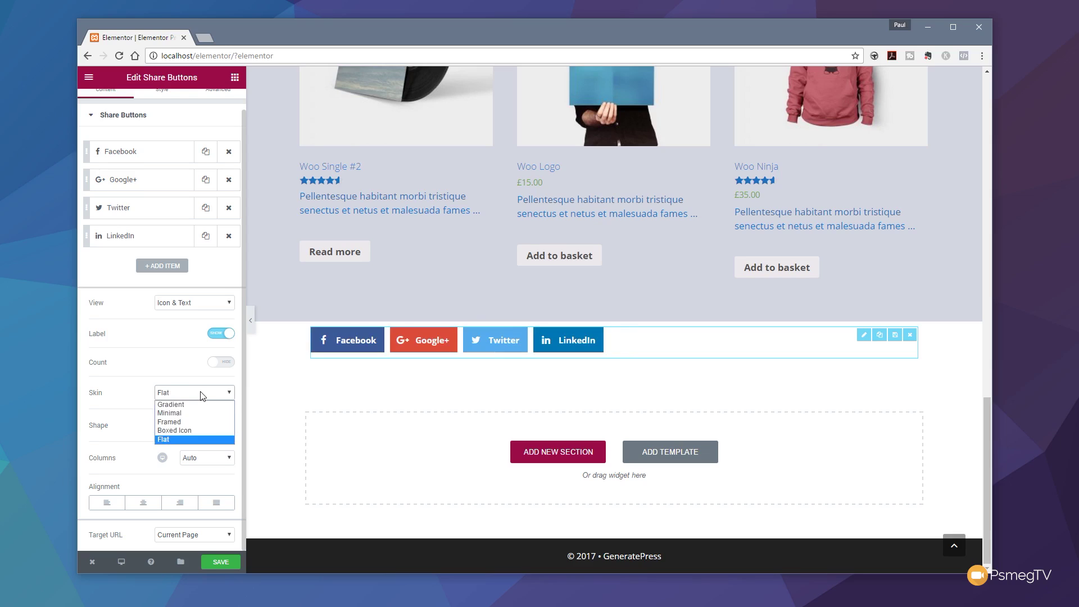
click(191, 429)
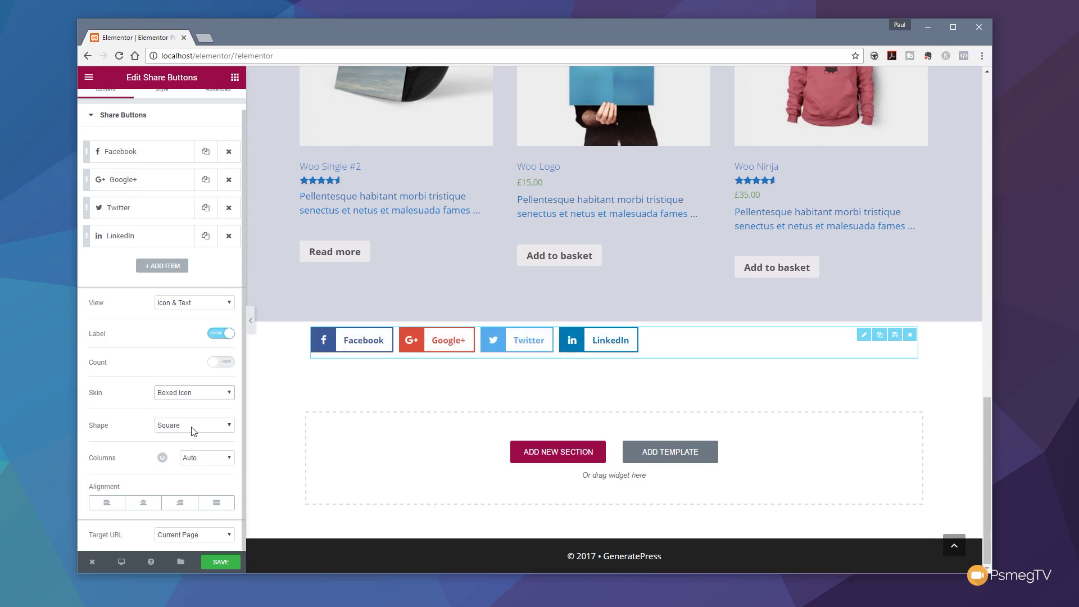
Set the share buttons' skin to Gradient, try the Rounded shape and settle on the Circle shape.
click(203, 397)
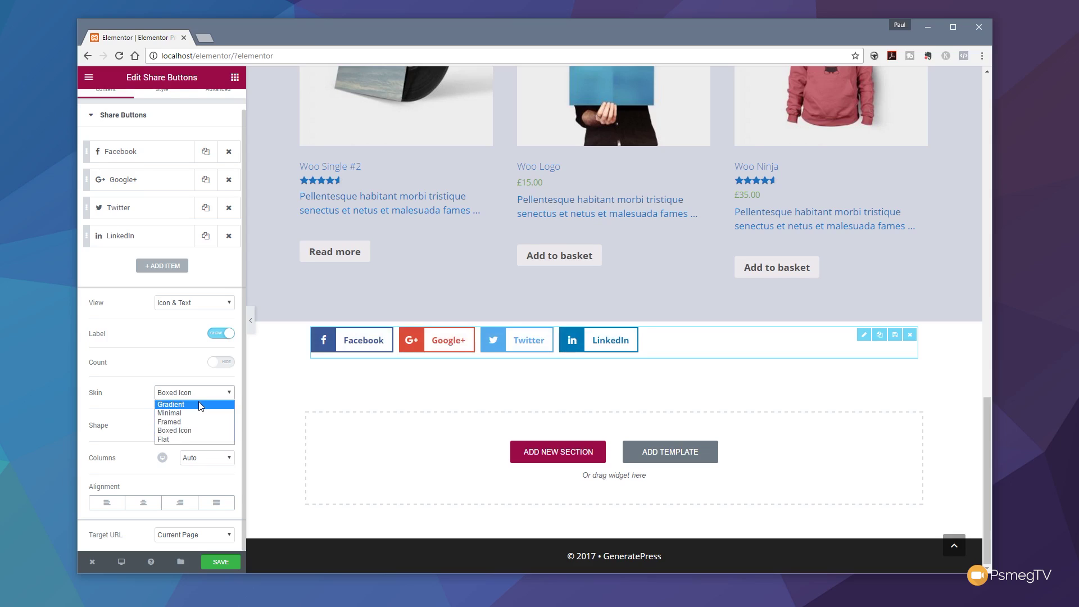
click(200, 405)
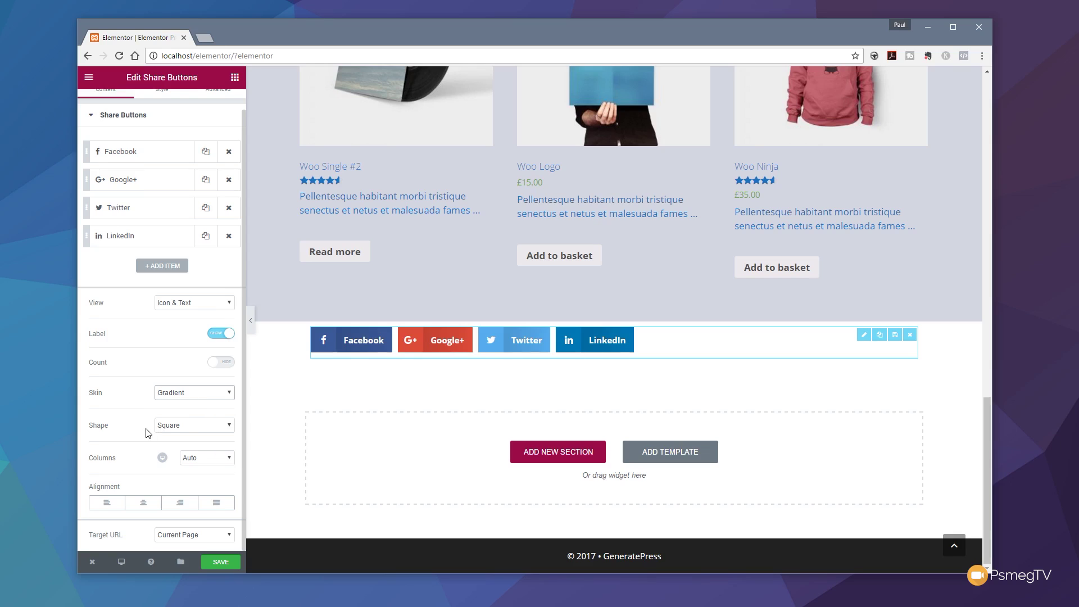
click(183, 430)
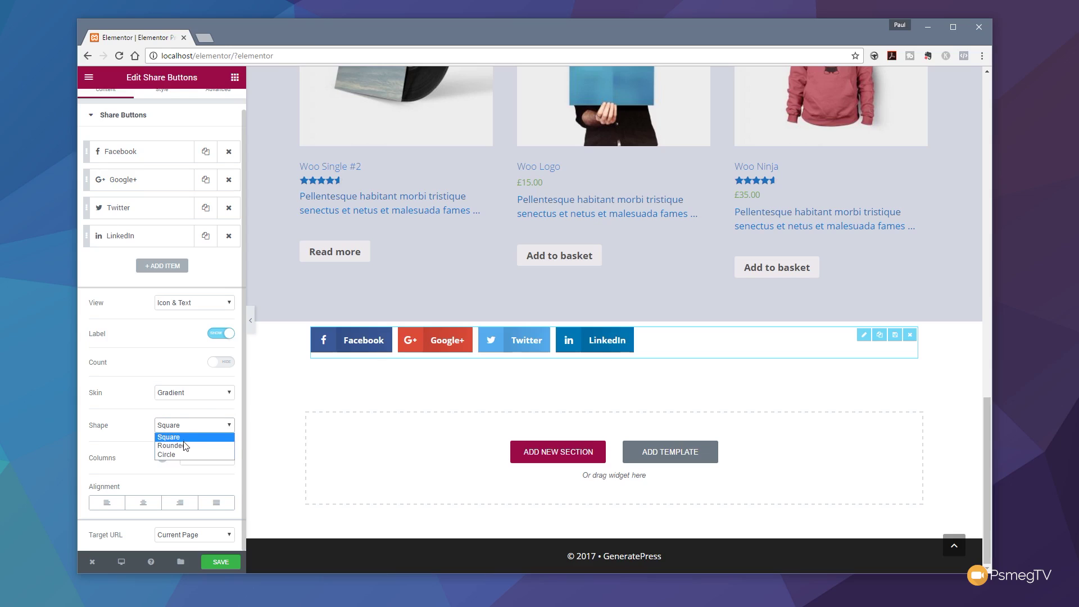
click(183, 446)
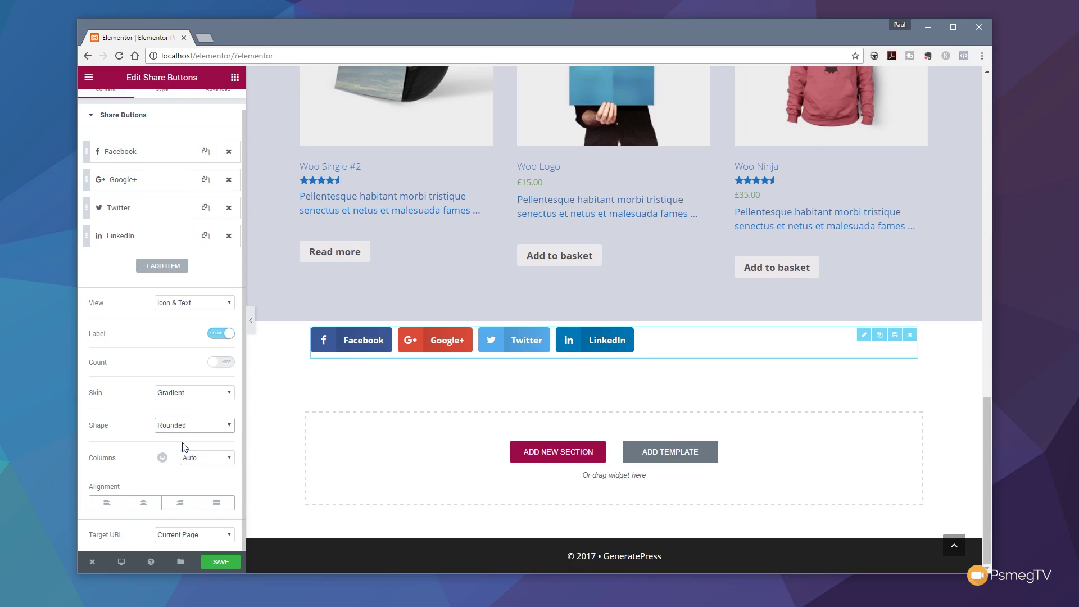
click(185, 429)
click(182, 454)
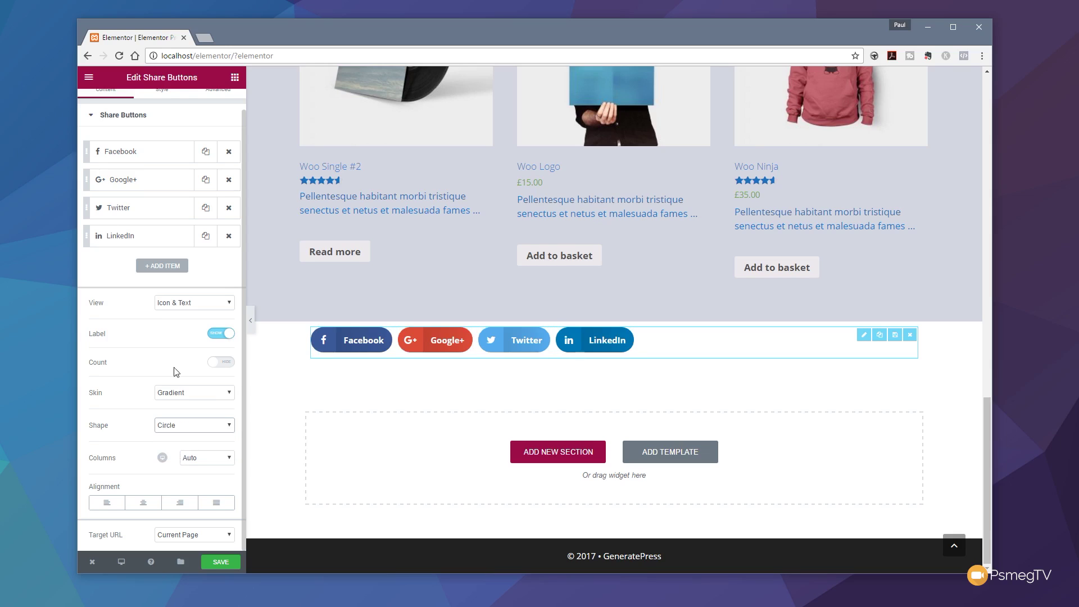
Try the Icon view with the circular share buttons and restore the Icon & Text view.
click(185, 303)
click(180, 324)
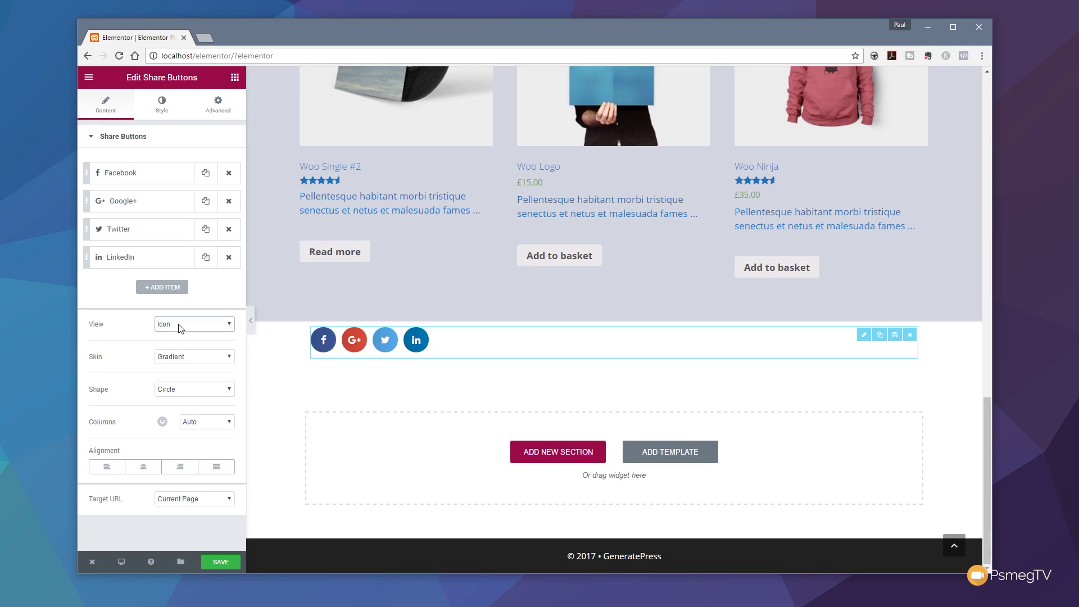
click(180, 328)
click(179, 336)
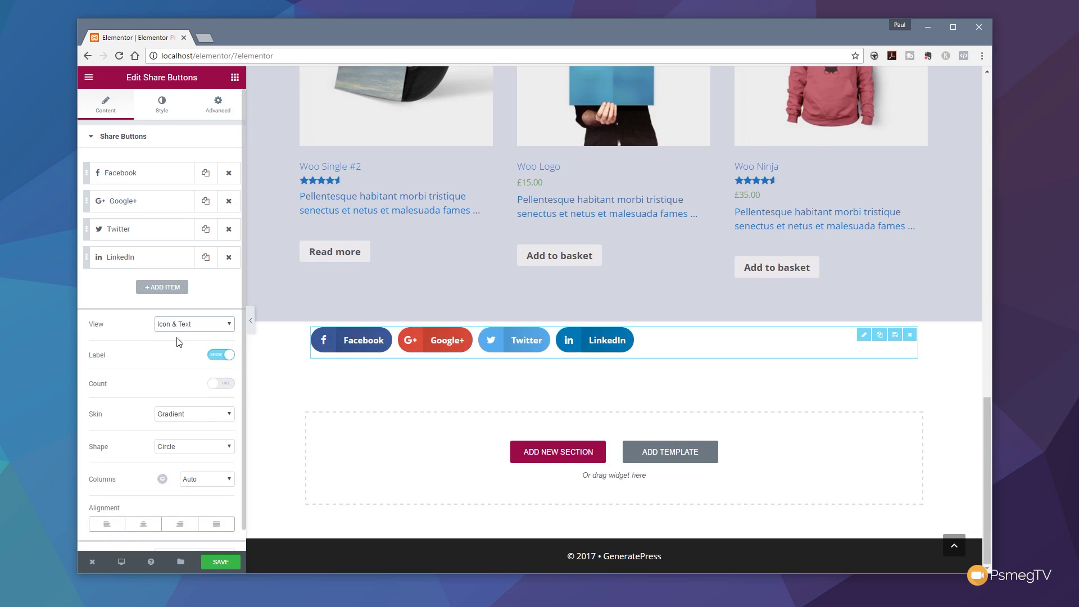
Try laying out the share buttons in 3 columns and 1 column, ending with 4 columns.
scroll(127, 439, down, 1)
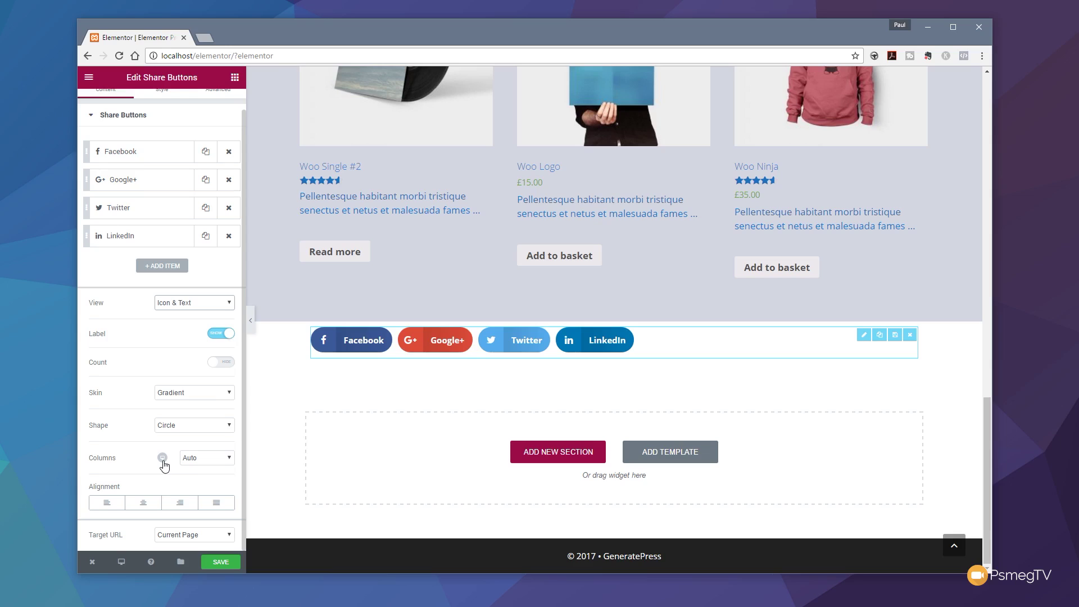
mouse_move(163, 464)
click(229, 459)
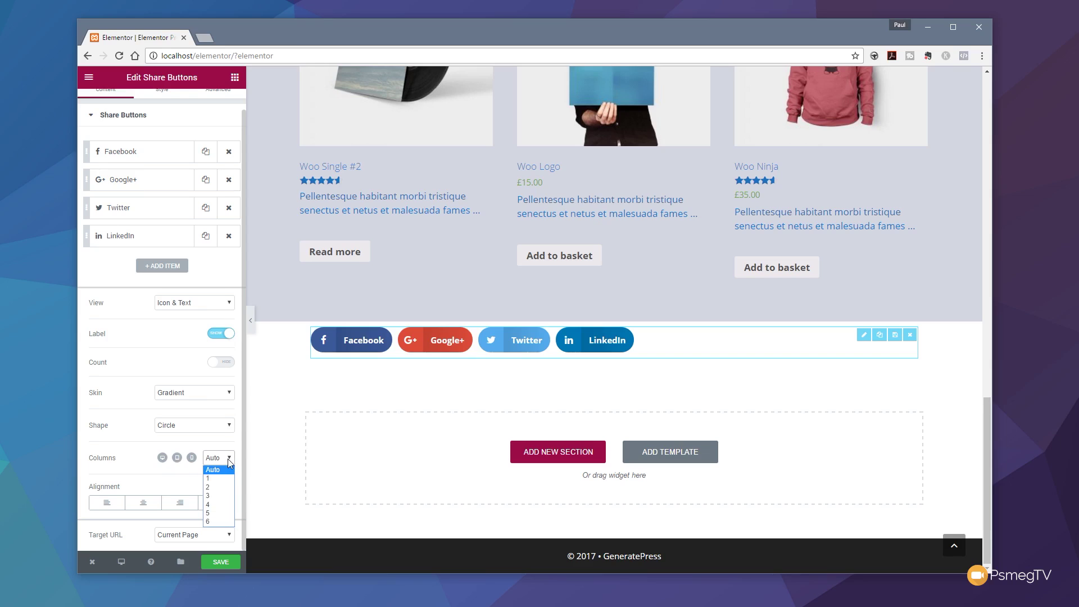
click(162, 463)
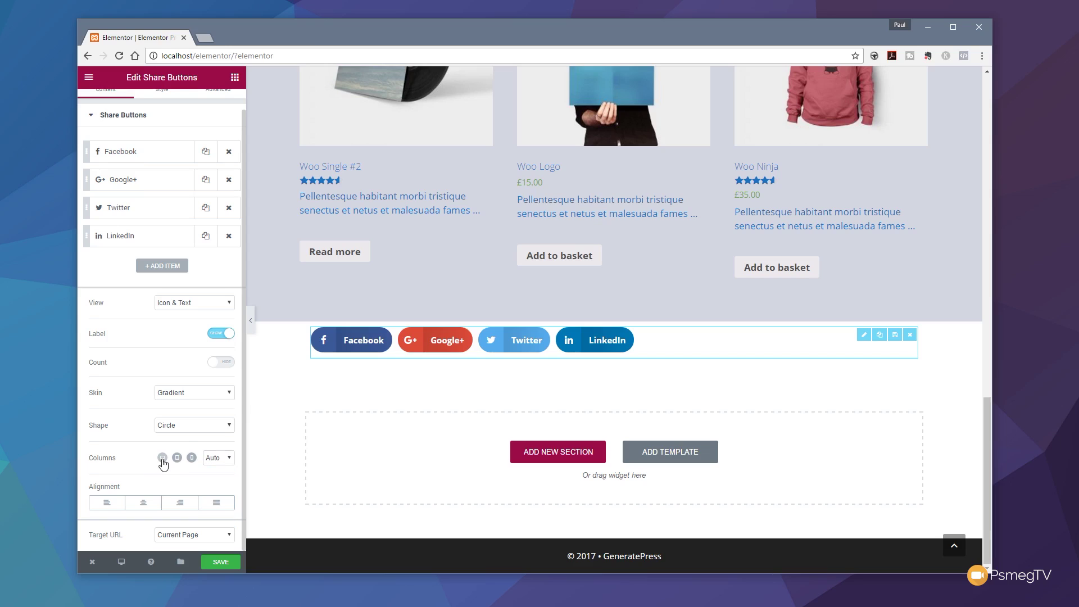
click(228, 459)
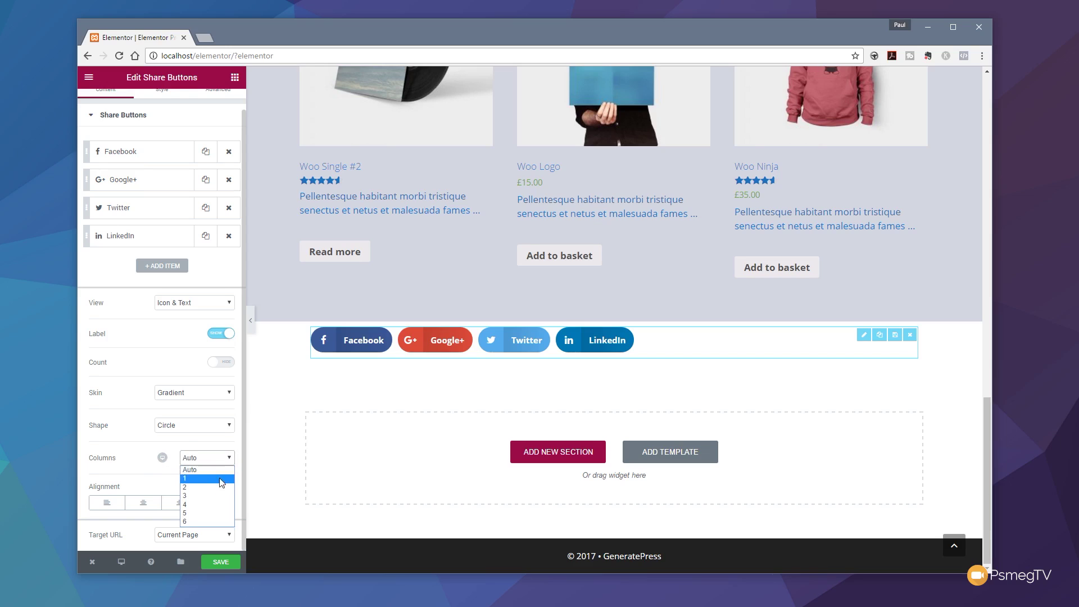
click(211, 495)
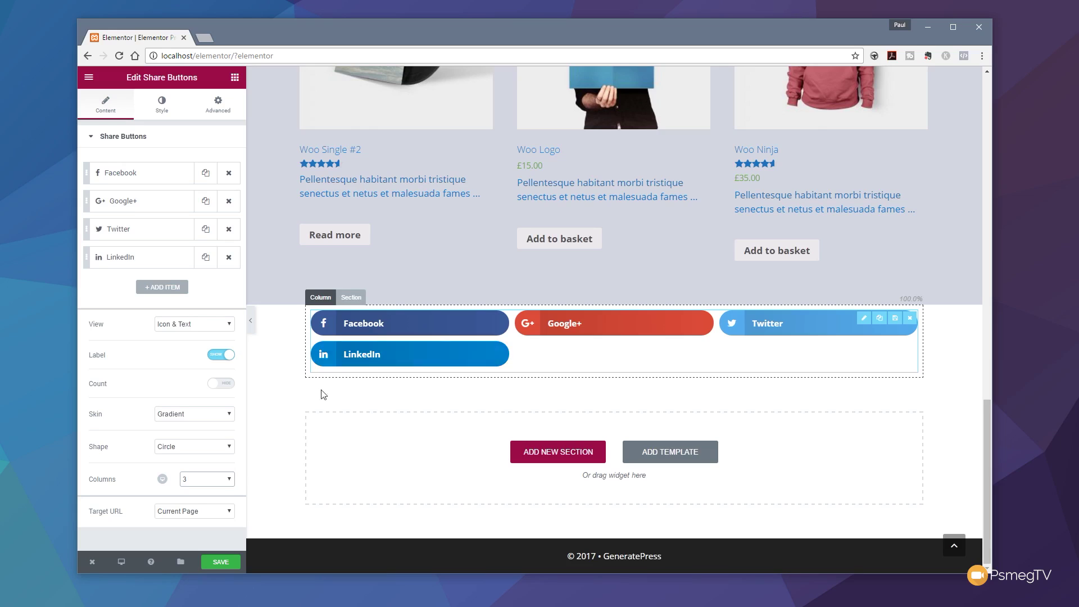
click(227, 481)
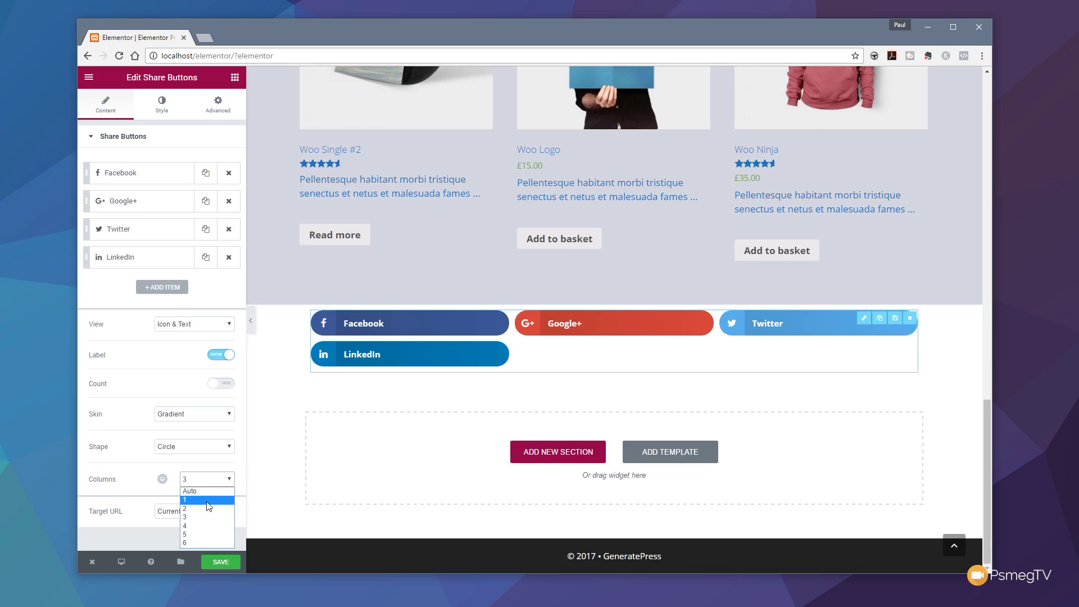
click(208, 499)
click(227, 478)
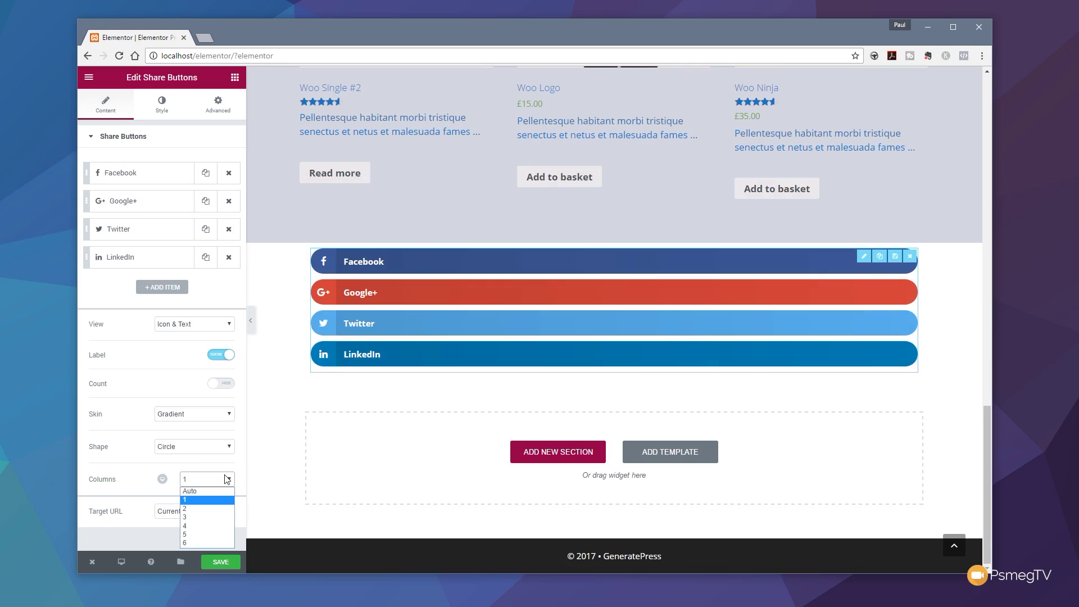
click(207, 526)
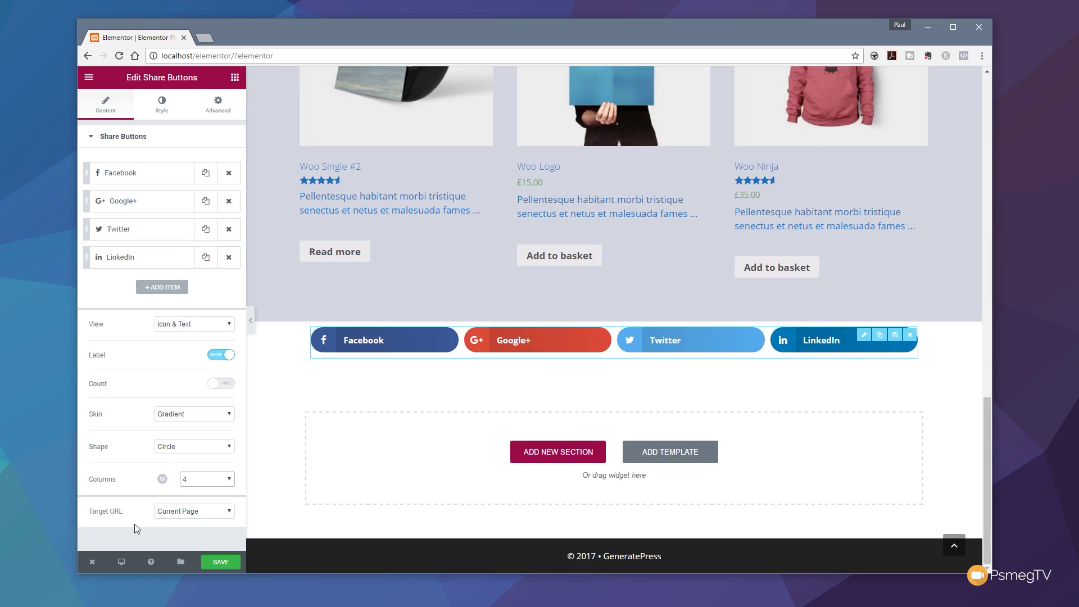
Try the Custom target URL for the share buttons and return the target to Current Page.
click(172, 513)
click(173, 531)
scroll(167, 532, down, 1)
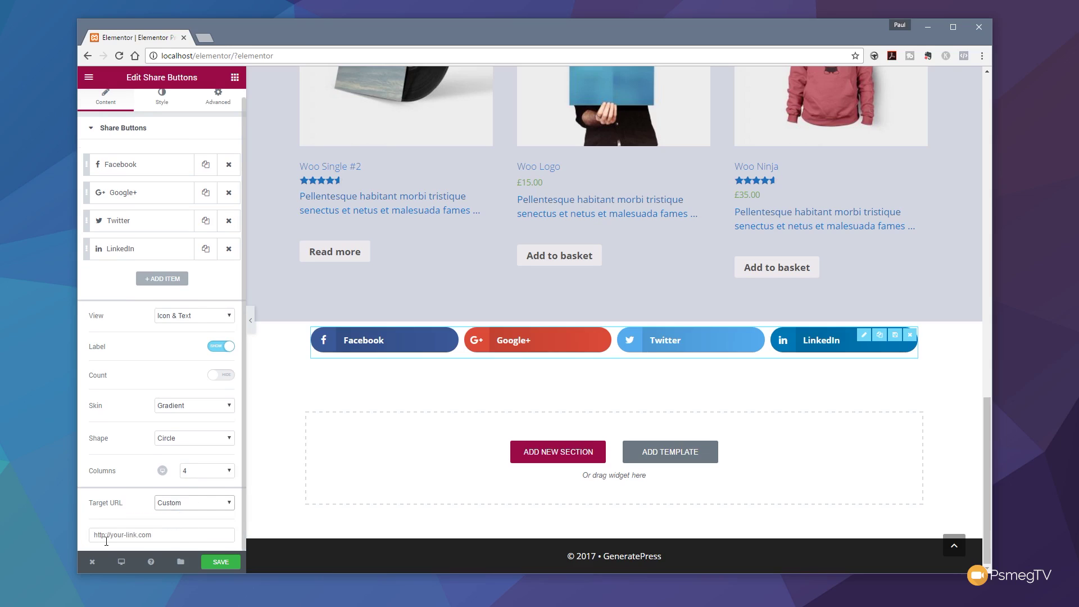
click(193, 505)
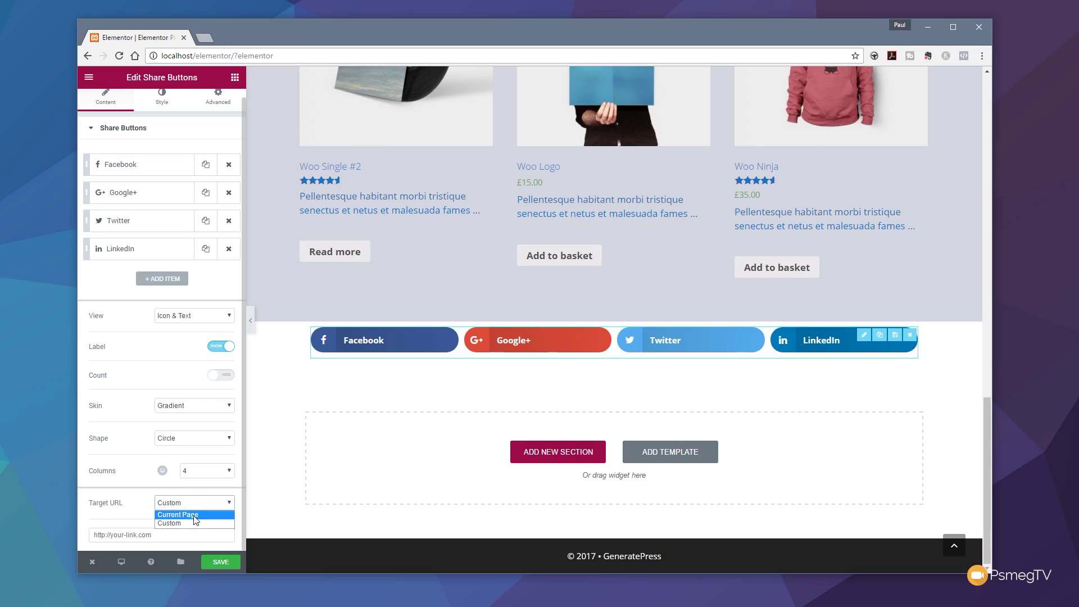
click(196, 516)
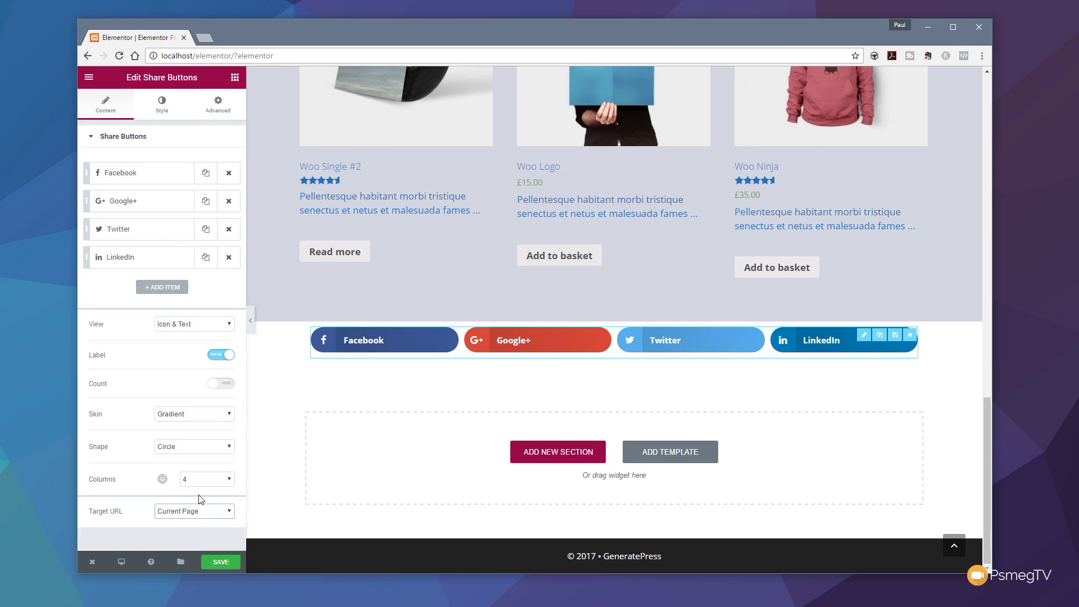
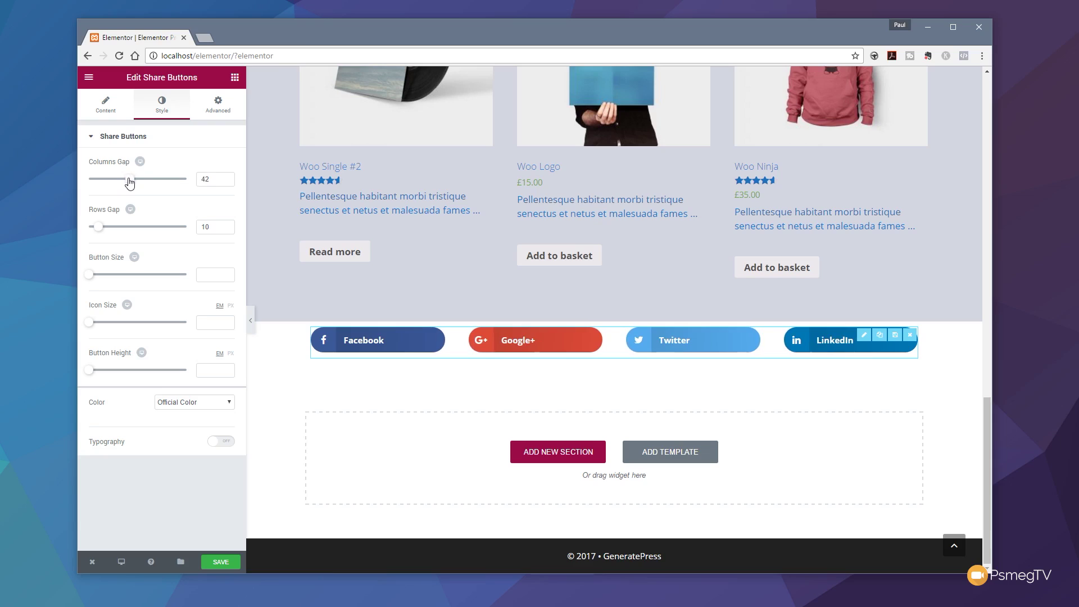
Return the share buttons' columns gap to 10 and arrange the buttons in 2 columns.
drag(130, 182, 98, 182)
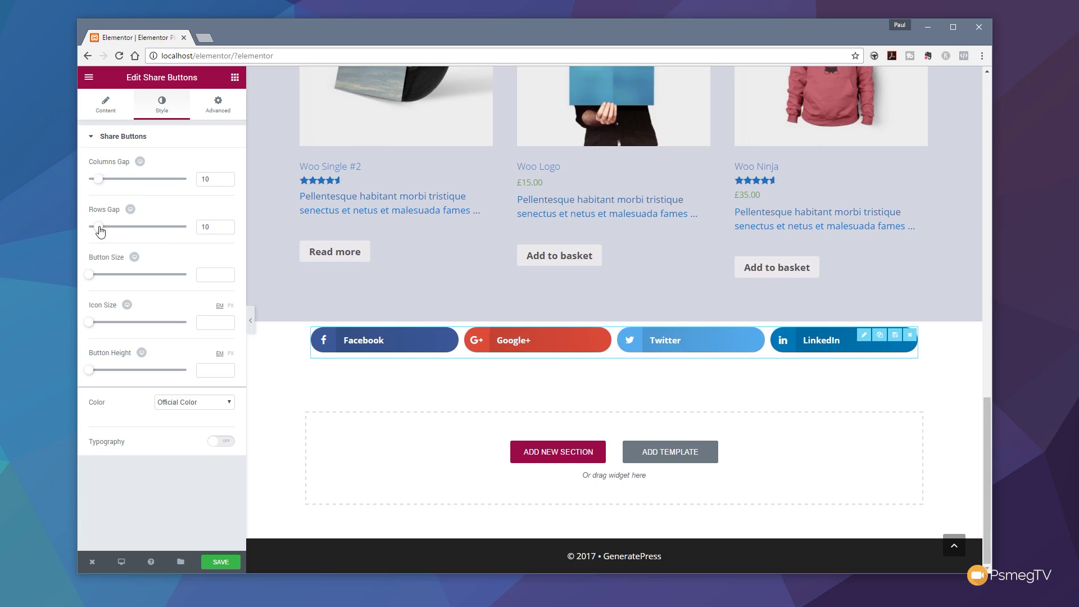
click(106, 103)
click(219, 479)
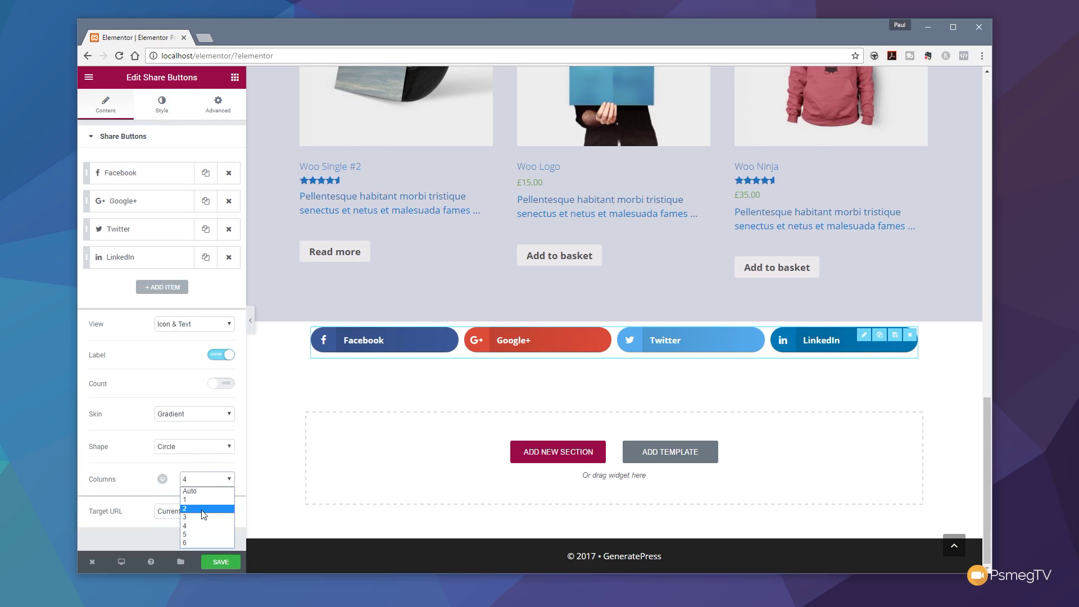
click(204, 508)
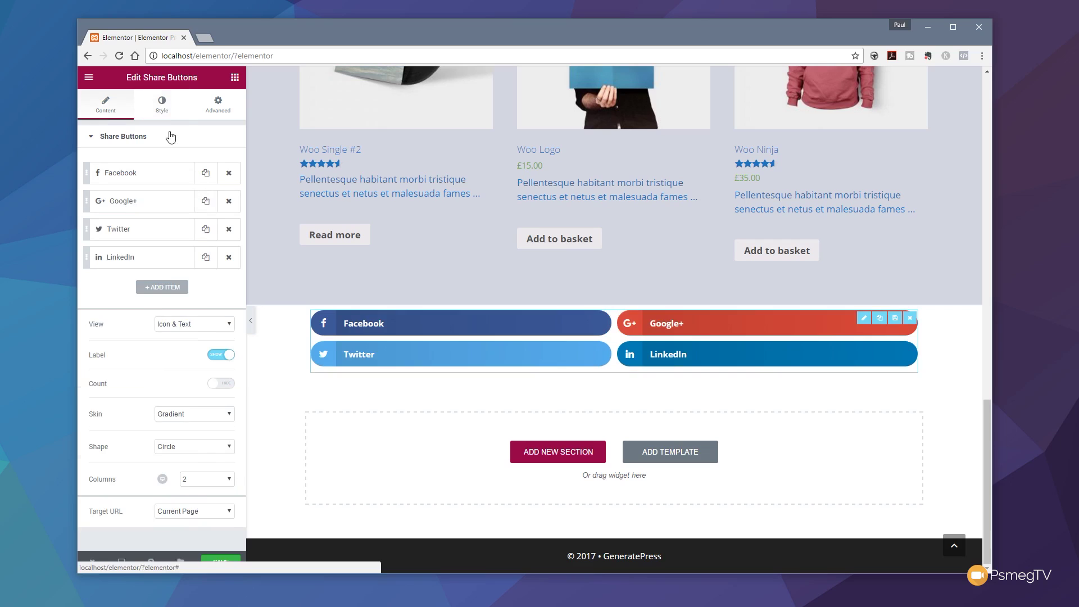
Style the share buttons with a rows gap of 11, button size 0.7, icon size 2.1 and button height 3.6.
click(162, 104)
mouse_move(98, 226)
mouse_down()
mouse_move(122, 233)
mouse_move(103, 233)
mouse_up()
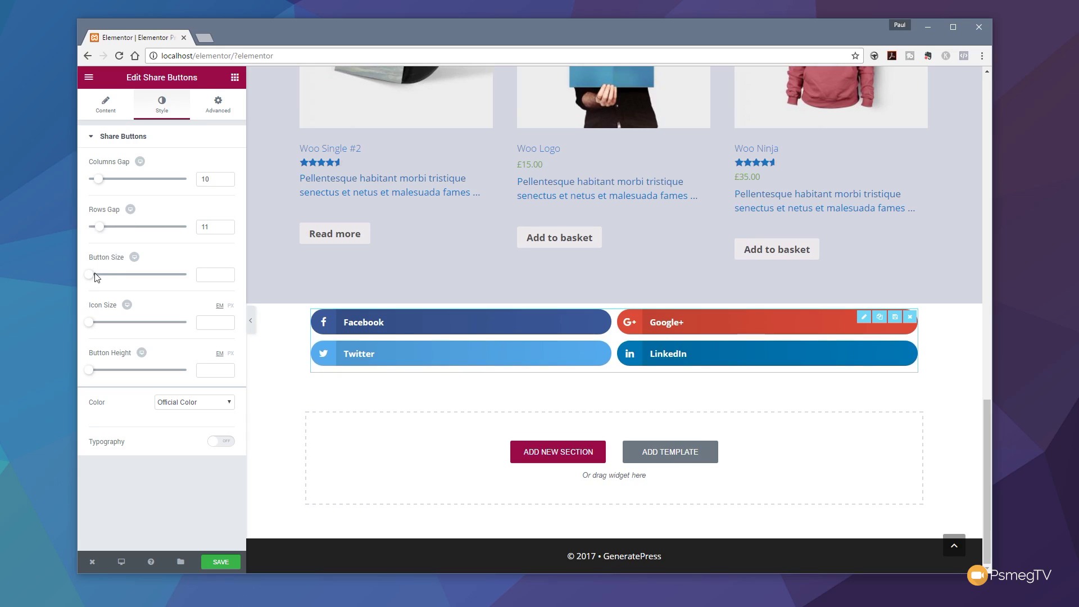
mouse_move(90, 275)
mouse_down()
mouse_move(132, 279)
mouse_move(108, 282)
mouse_up()
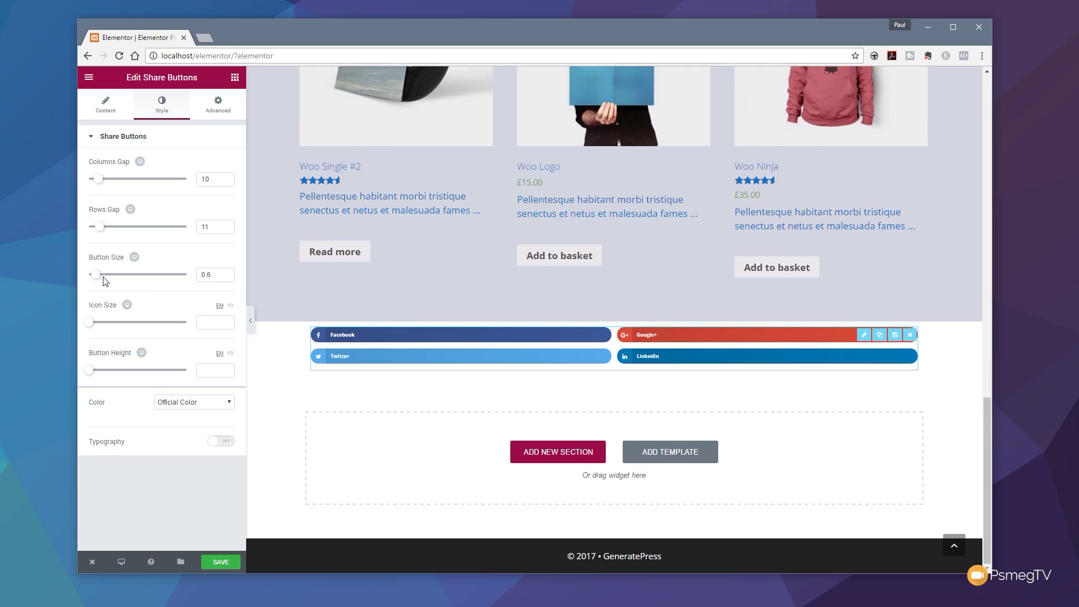
drag(89, 326, 135, 329)
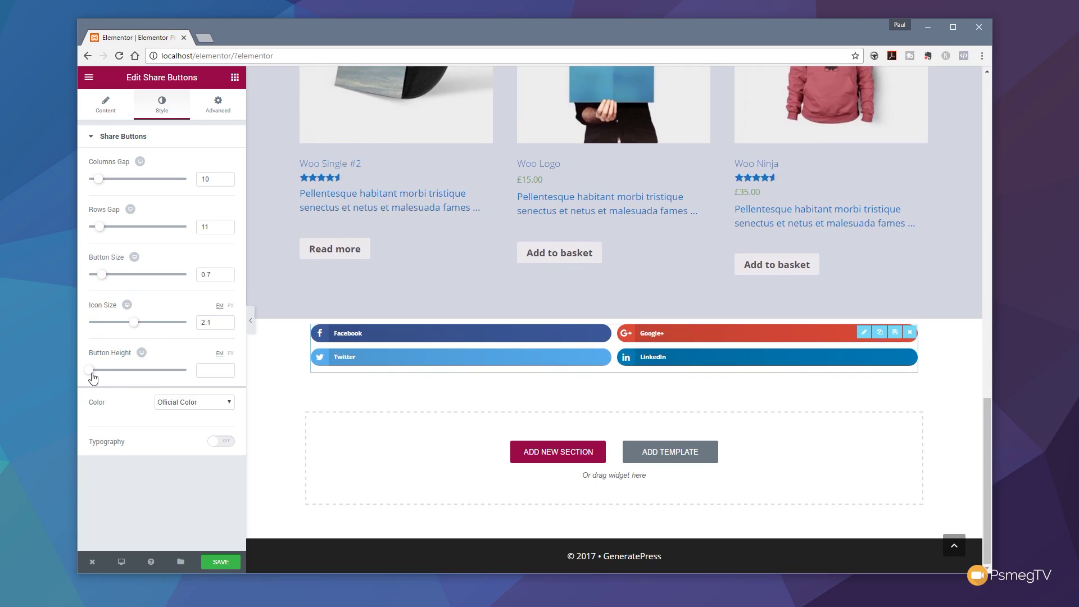
drag(89, 372, 133, 374)
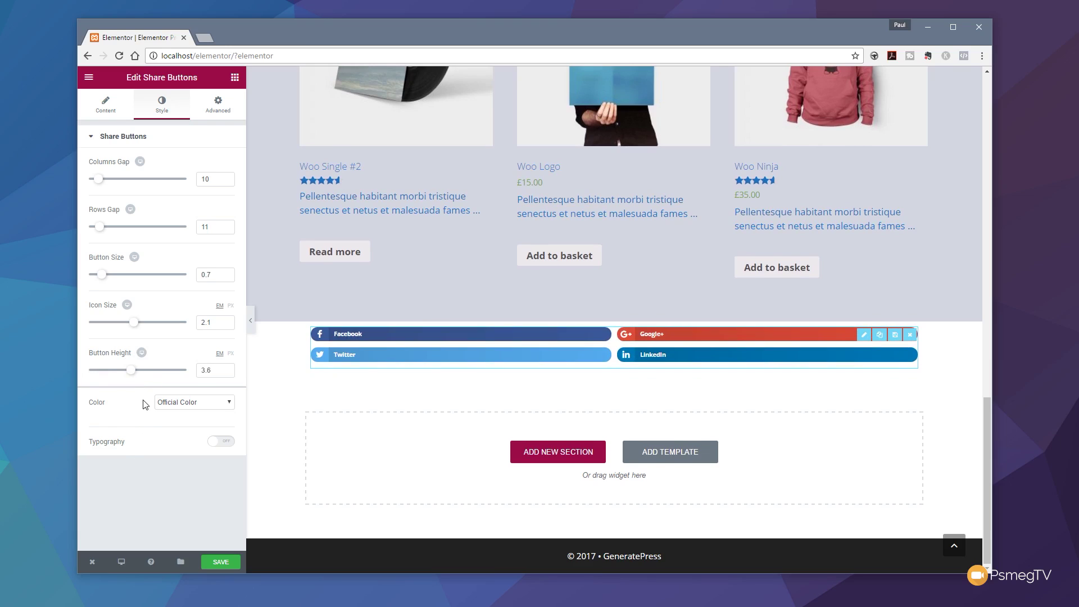
Try the Custom Color option on the share buttons and restore Official Color.
click(204, 407)
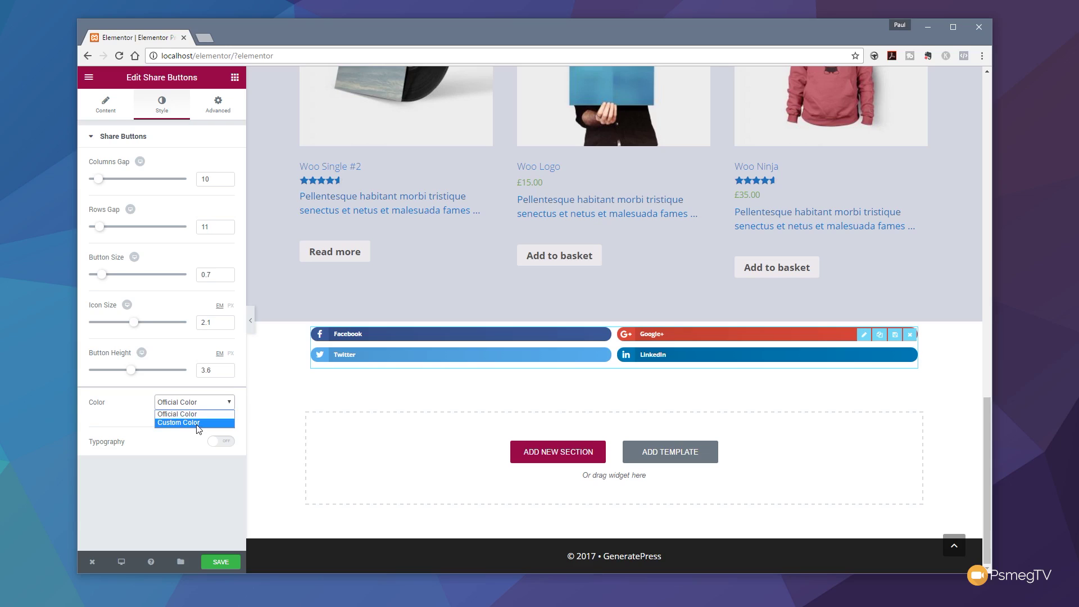
click(198, 423)
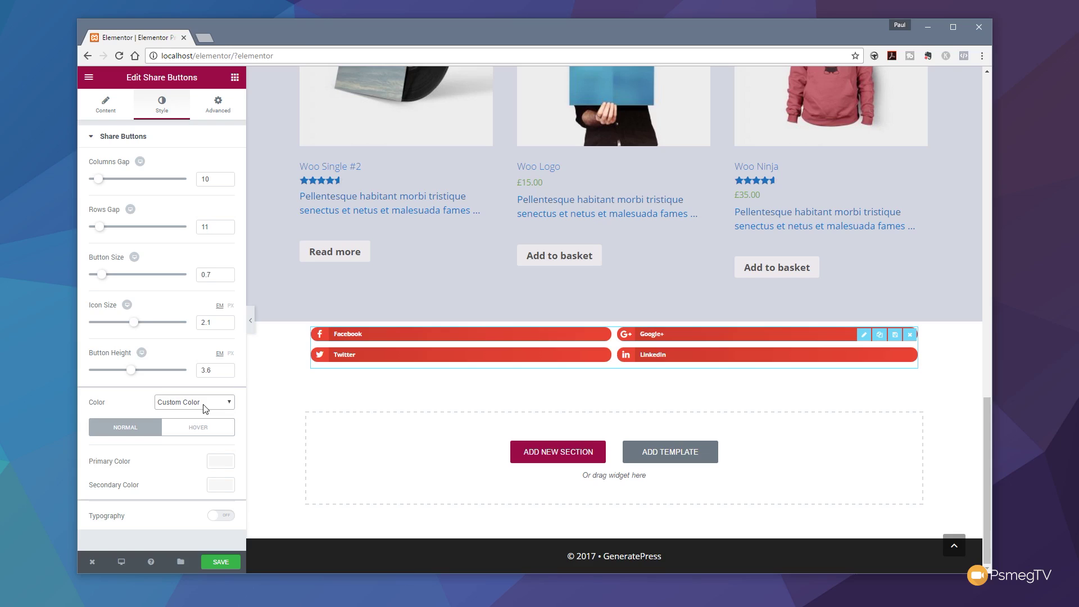
click(204, 406)
click(204, 415)
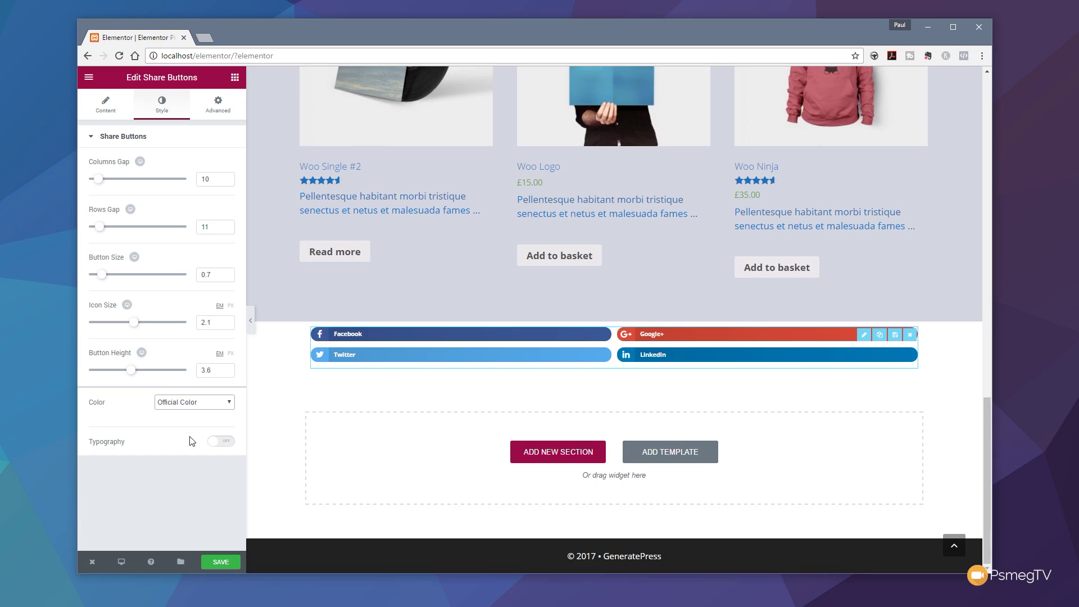
Turn on custom typography for the share buttons, look through the font family options, and turn it off again.
click(231, 446)
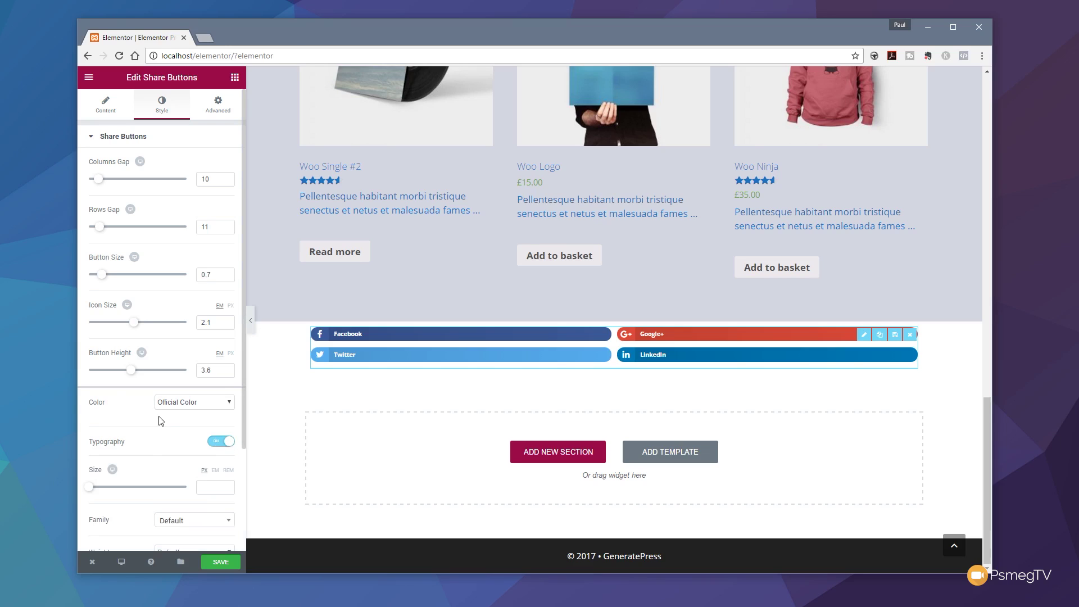
scroll(163, 423, down, 2)
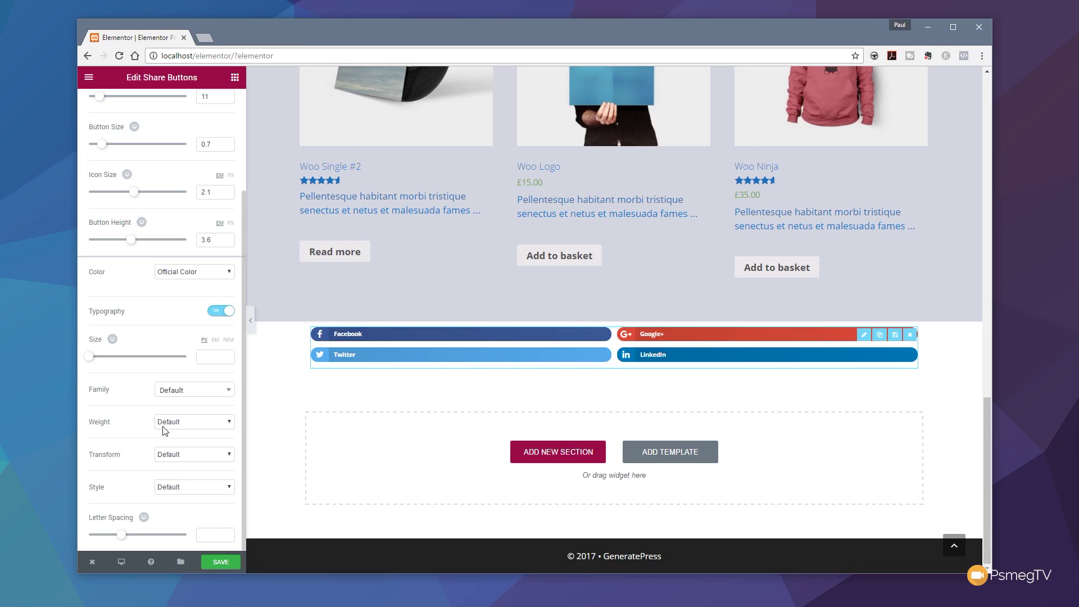
click(181, 394)
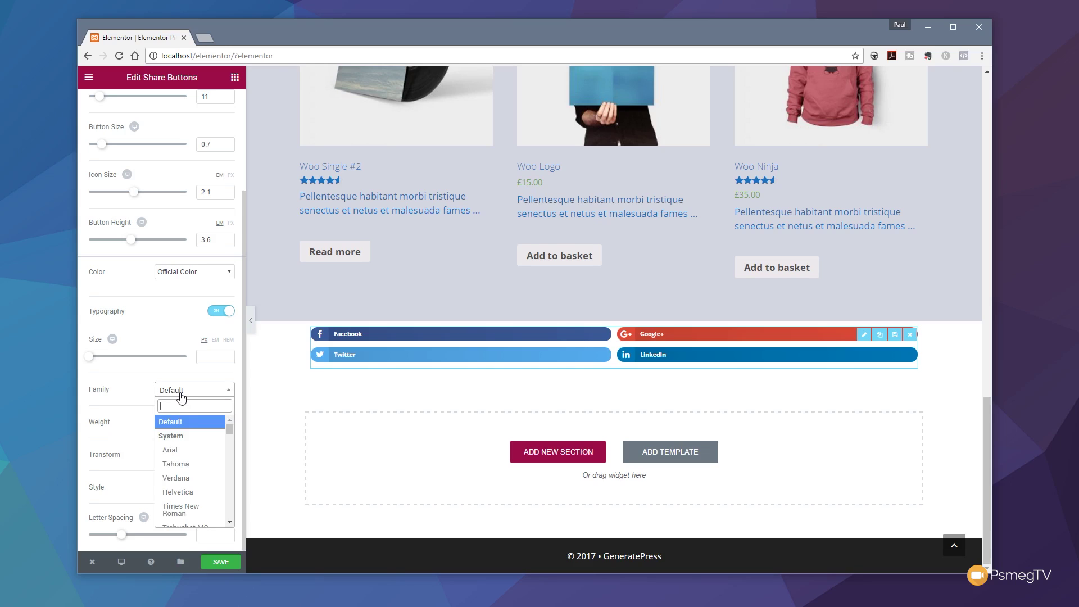
click(139, 398)
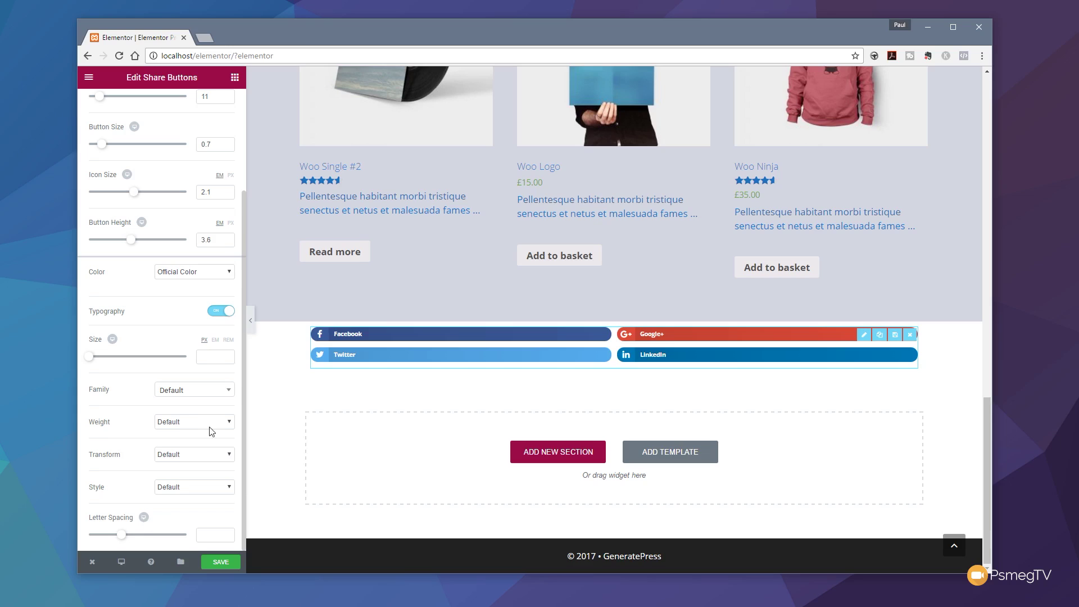
click(217, 311)
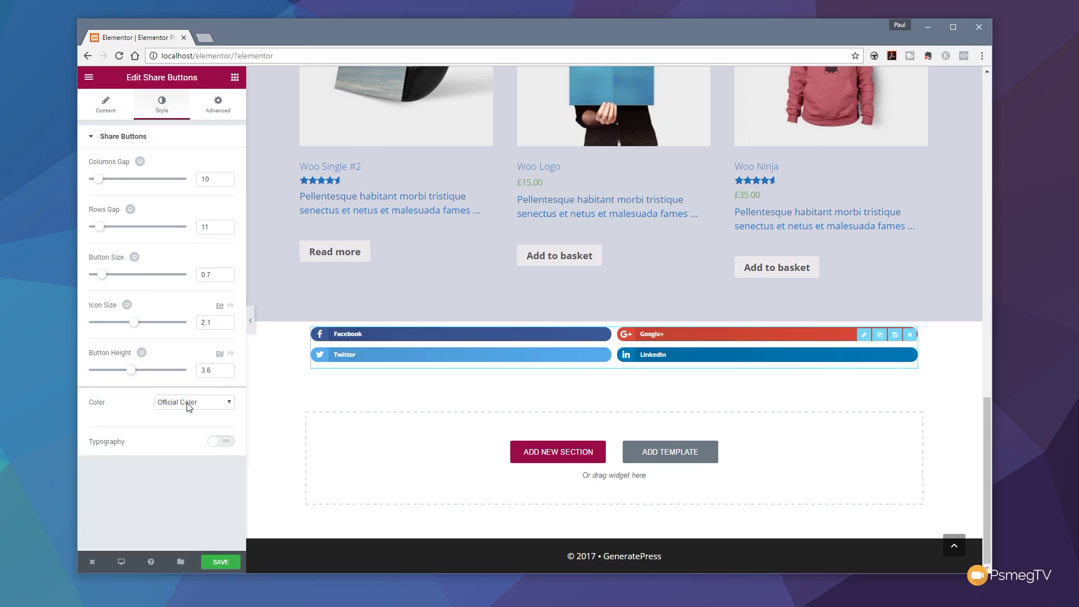
Open the share buttons' advanced settings to examine the element style options.
click(219, 107)
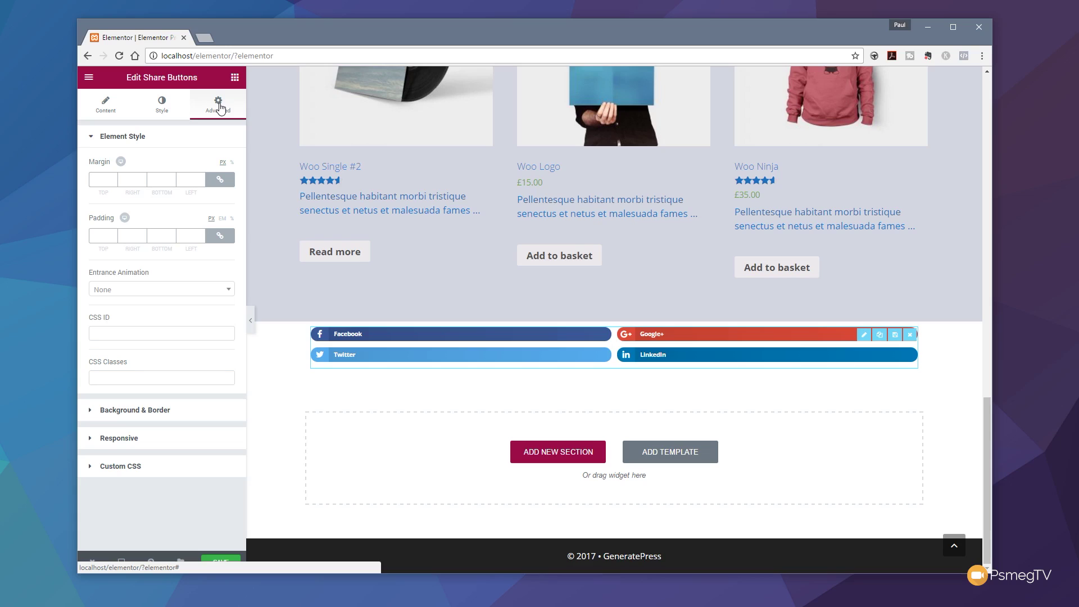
Look through the share buttons' Background & Border, Responsive and Custom CSS advanced settings.
click(160, 411)
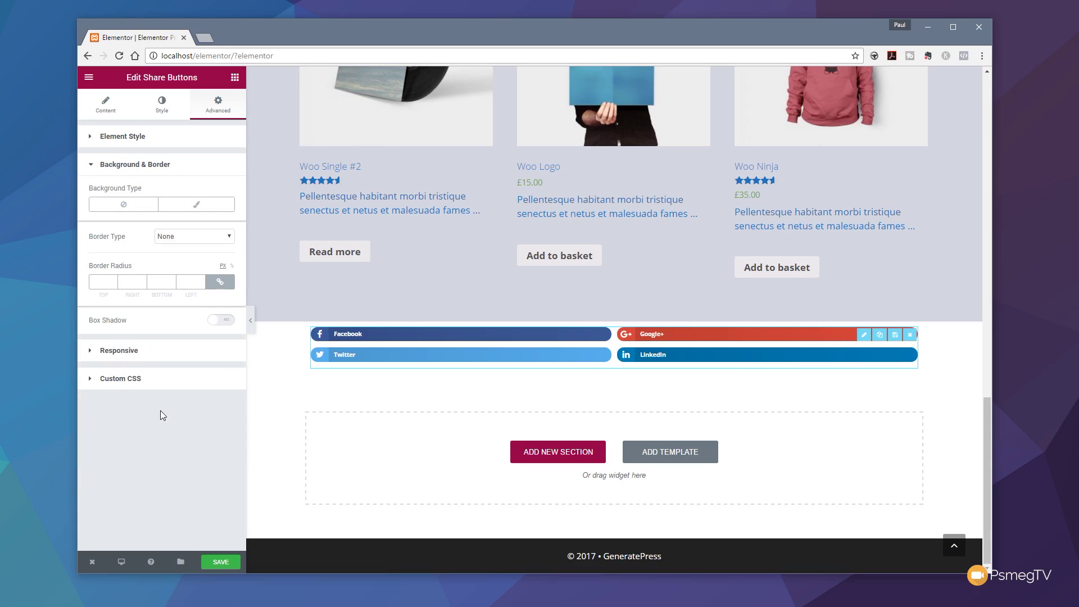
click(126, 353)
click(129, 365)
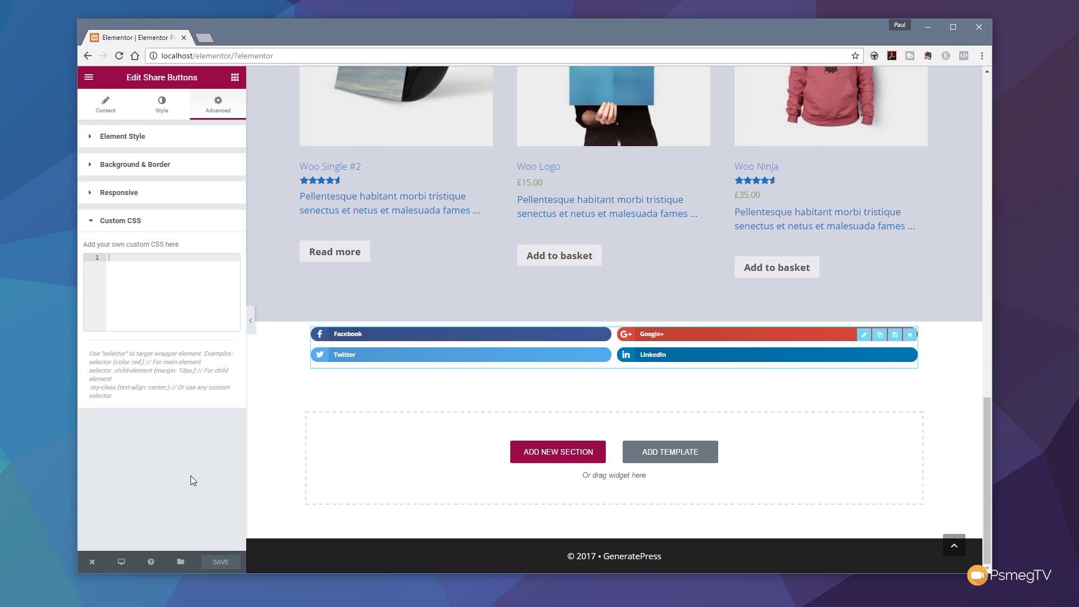
Save the page and view the live version down to the share buttons above the footer.
click(214, 562)
click(93, 564)
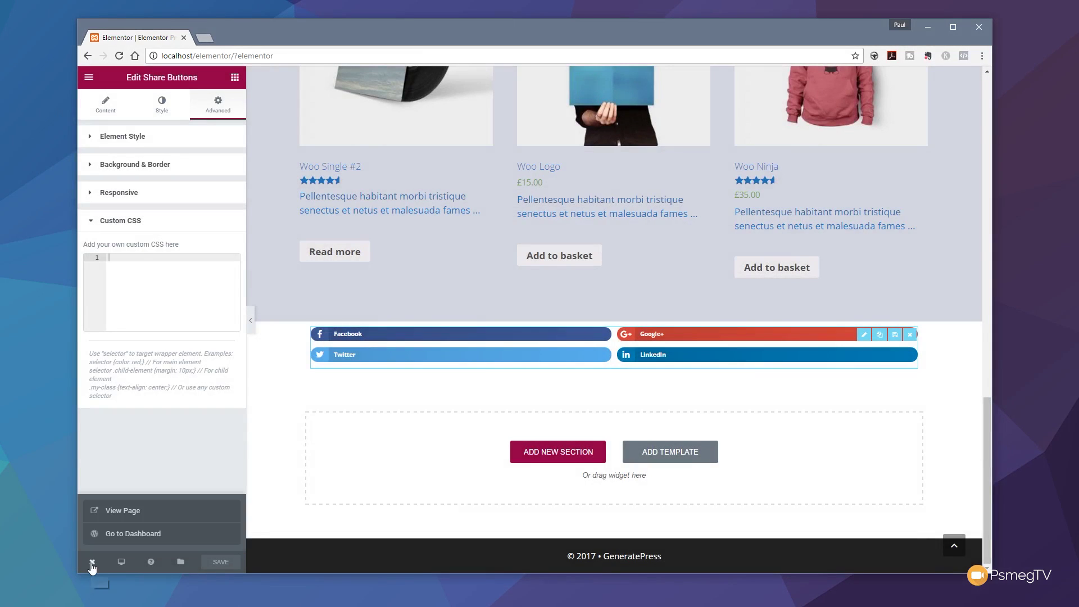
click(124, 511)
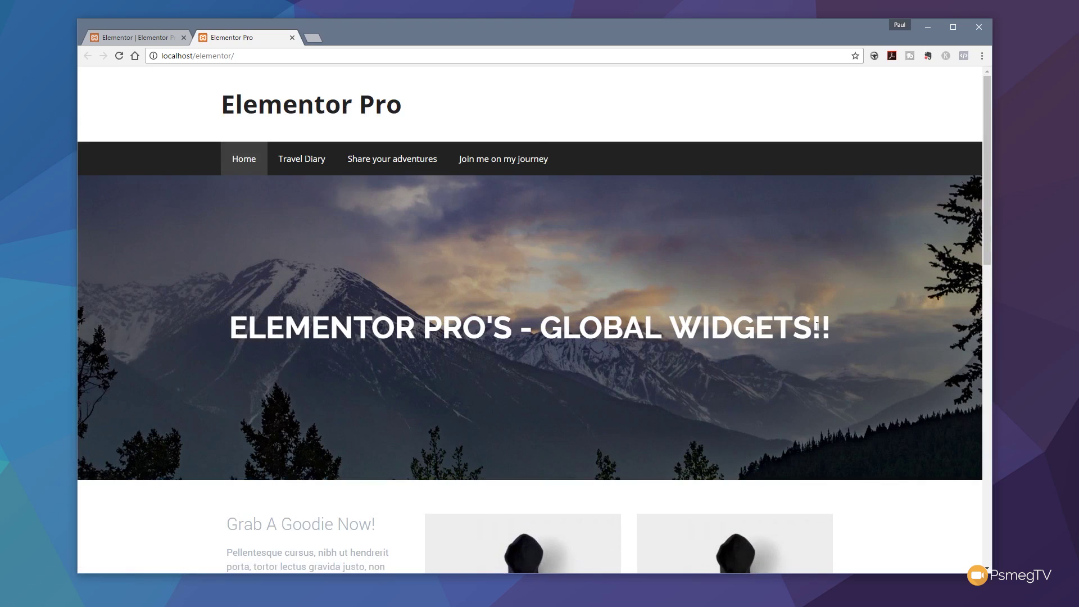
scroll(817, 326, down, 14)
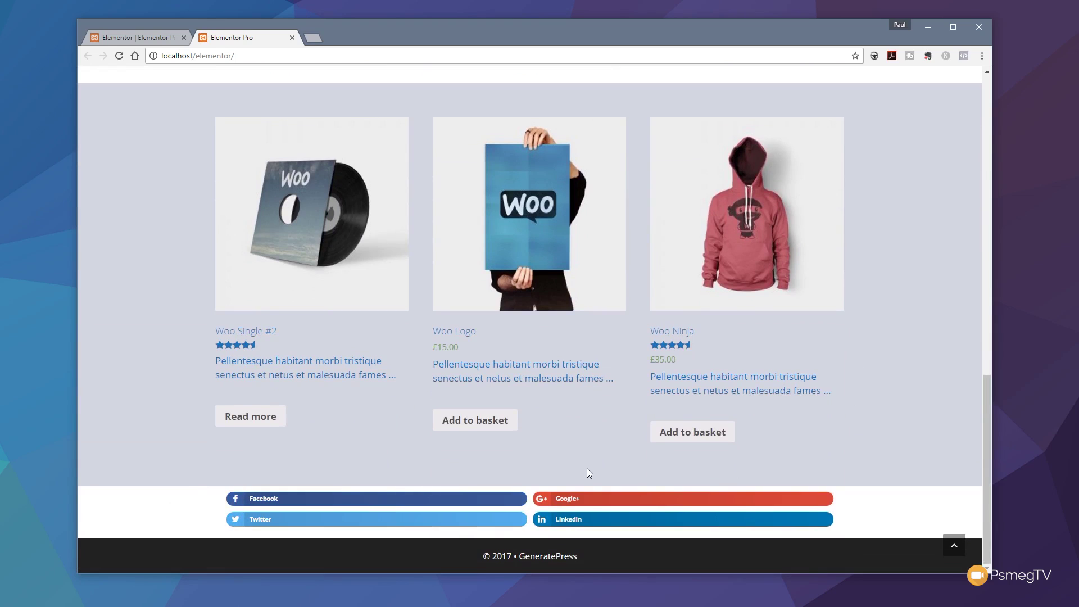
Test the Google+ and Twitter share buttons on the live page, closing each sharing window without posting.
click(587, 499)
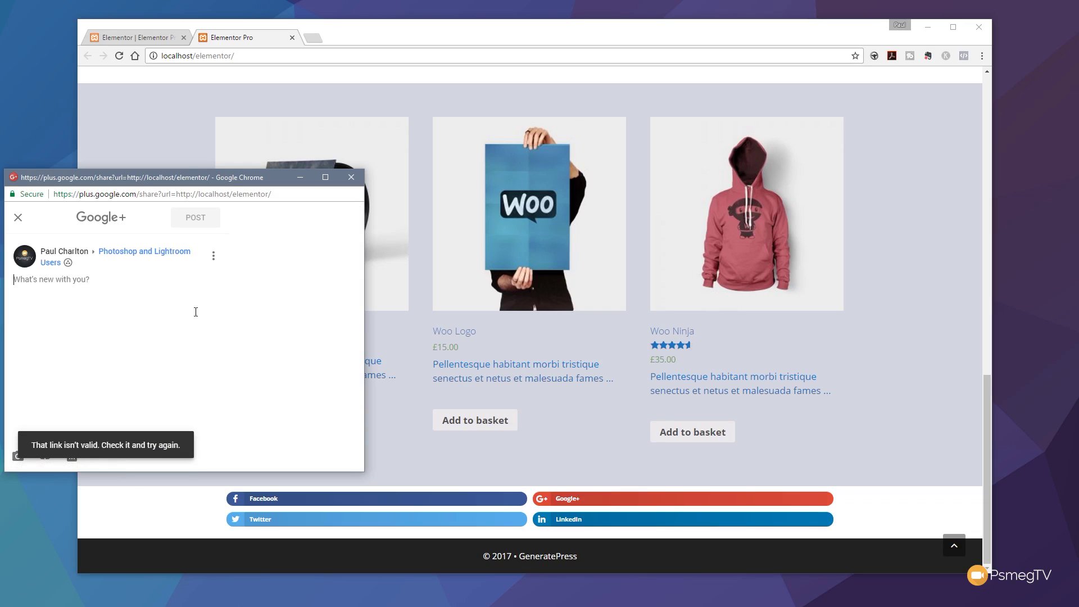
drag(175, 180, 181, 168)
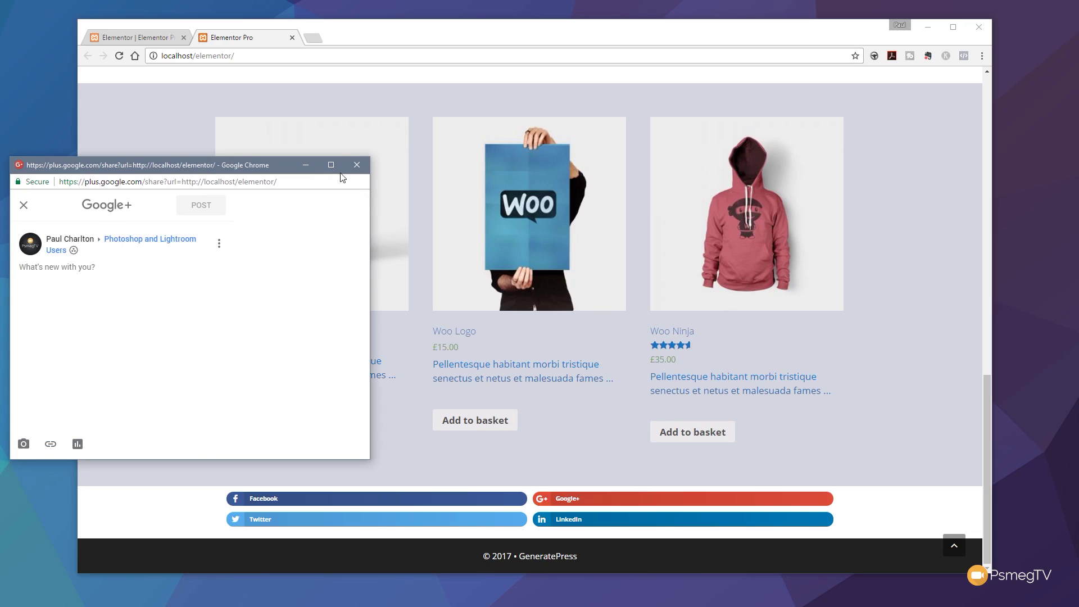
click(357, 165)
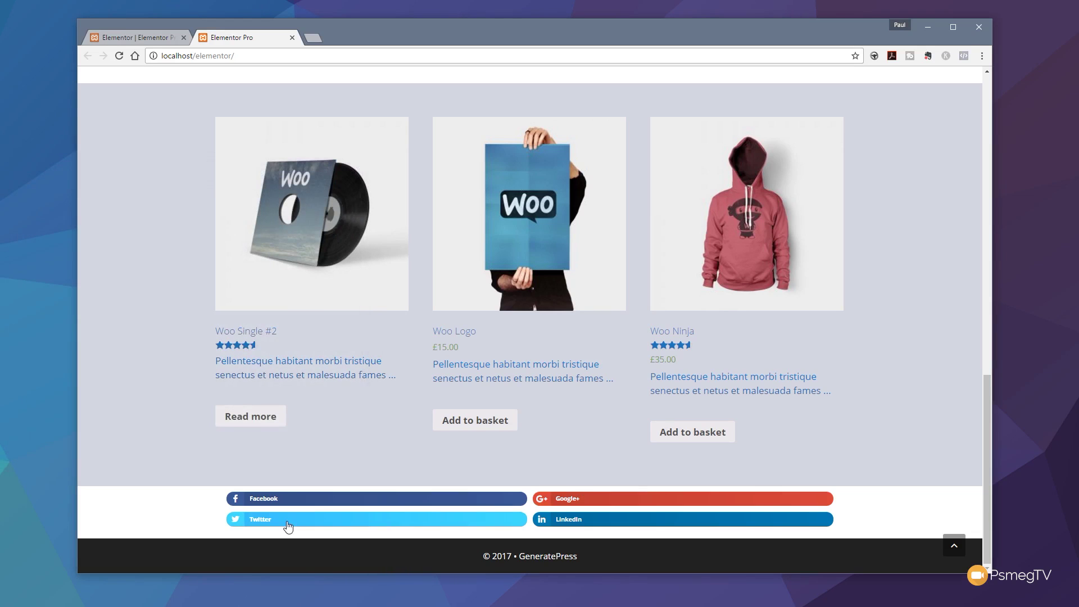
click(288, 519)
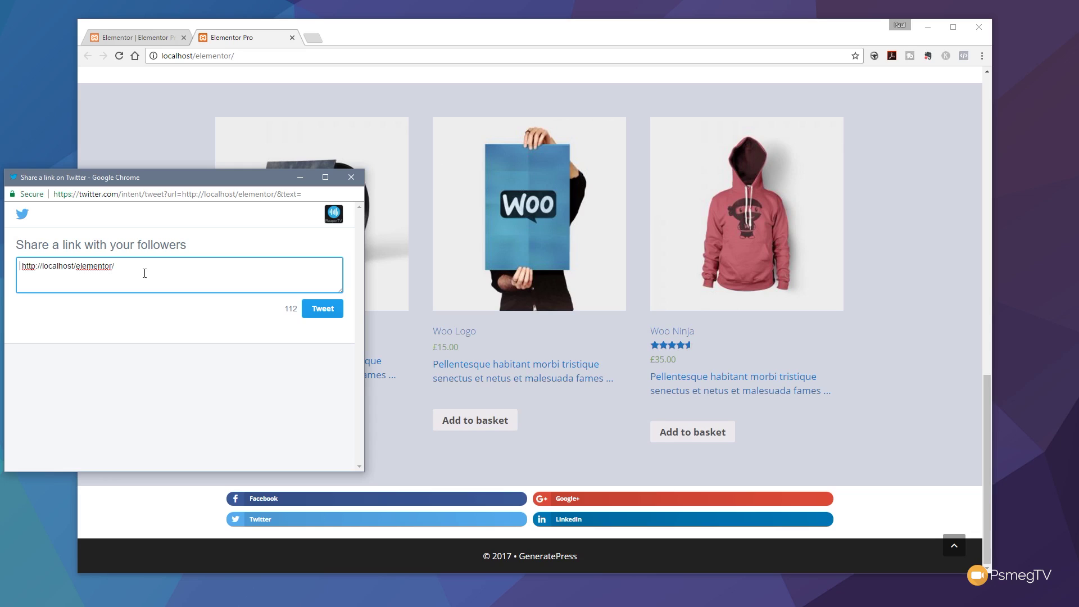
click(351, 177)
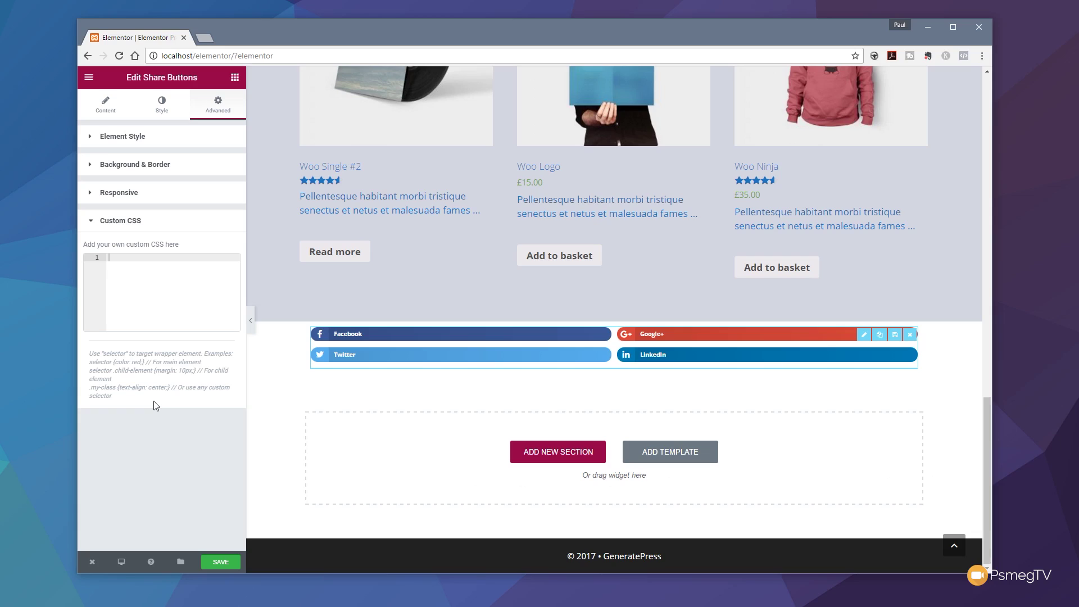